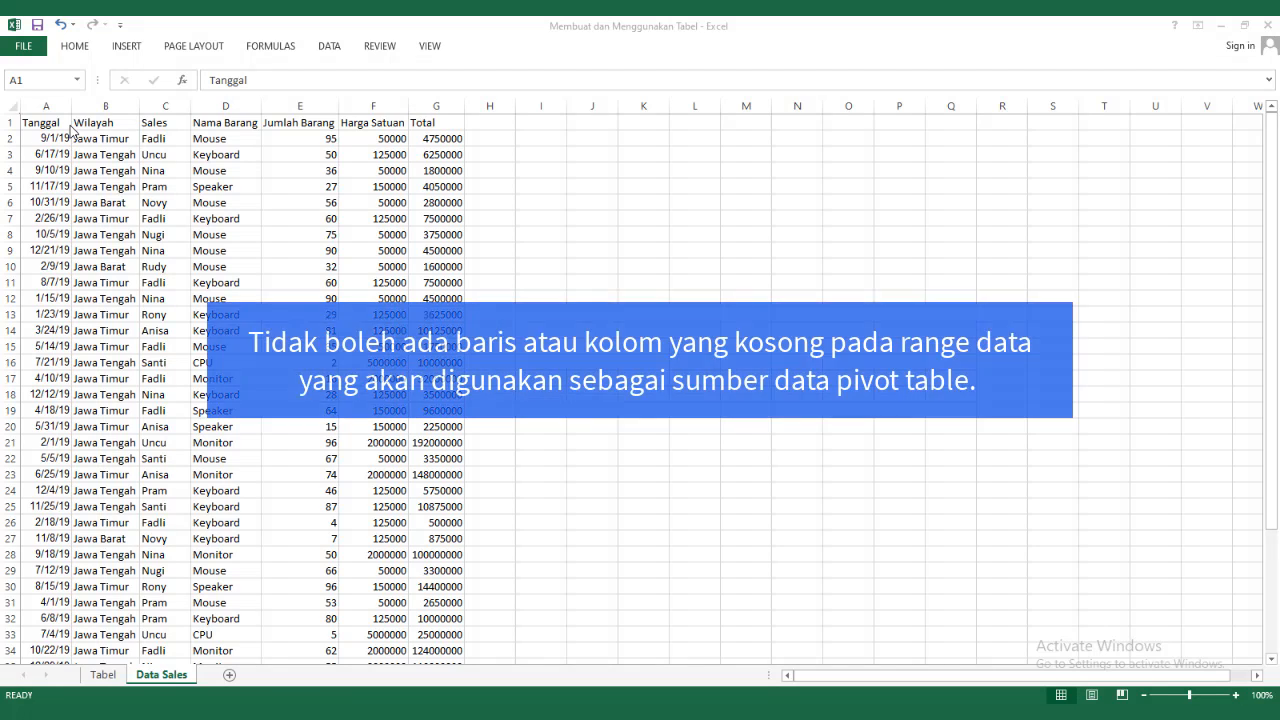
- Examine the sales data range A1:G44 and its header row for blank rows, blank columns and column headings
{"action": "left_click", "coordinate": [42, 122]}
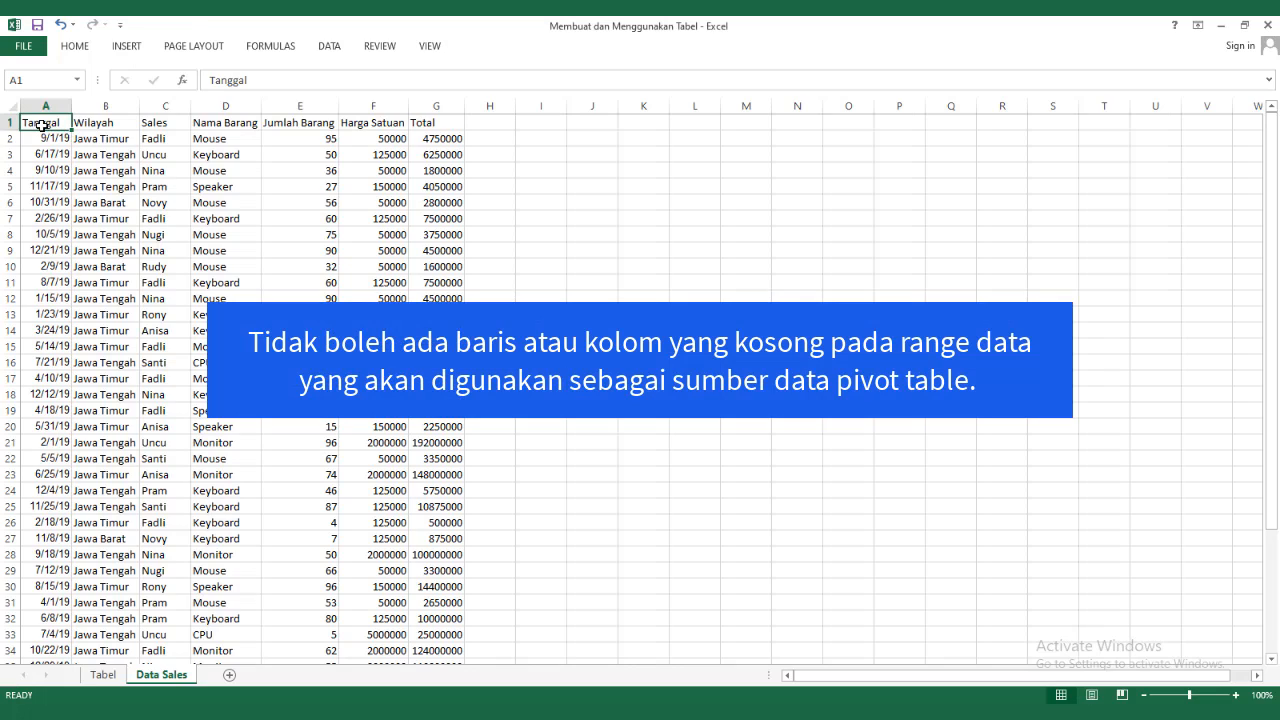
{"action": "left_click_drag", "start_coordinate": [195, 144], "coordinate": [423, 604]}
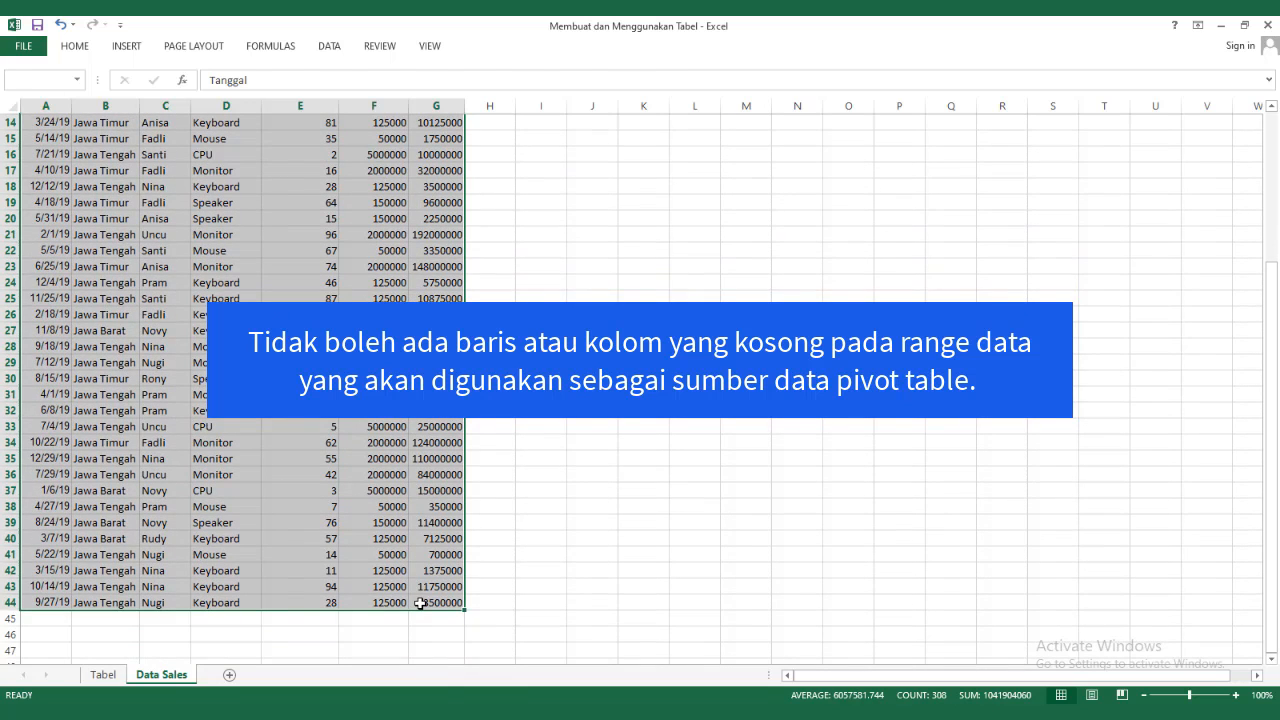
{"action": "scroll", "coordinate": [352, 455], "scroll_direction": "up", "scroll_amount": 5}
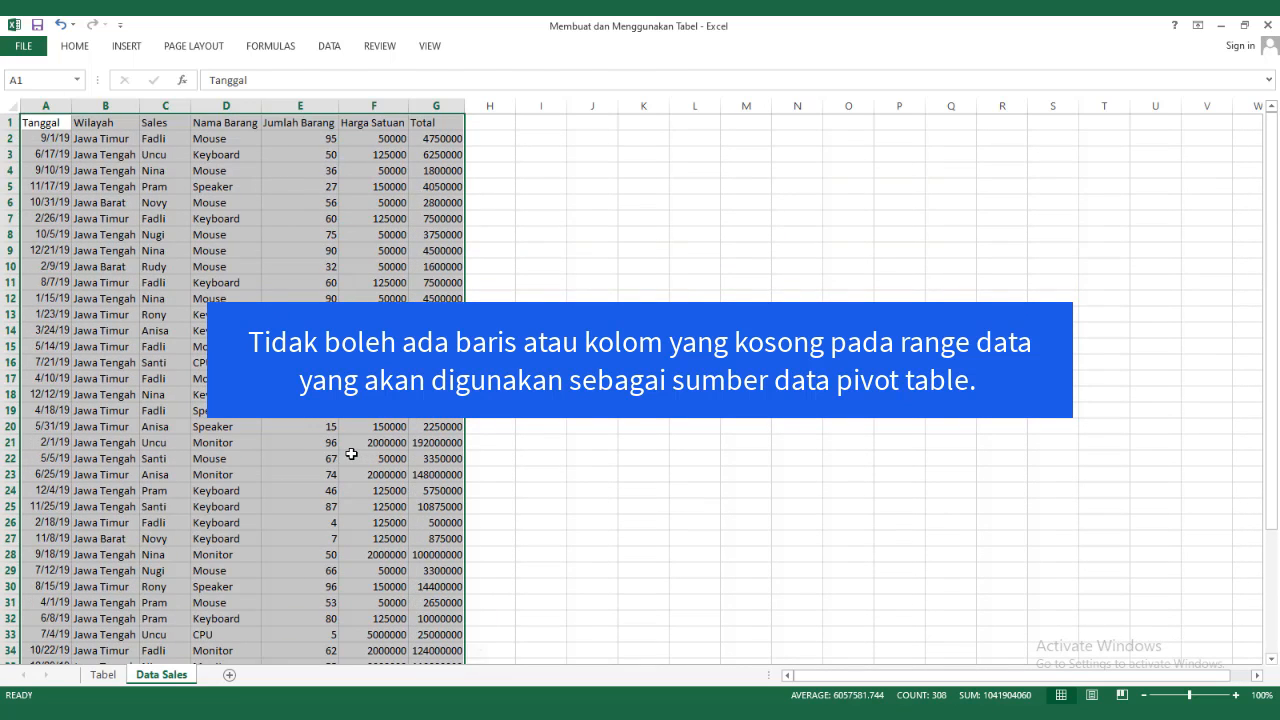
{"action": "left_click", "coordinate": [35, 121]}
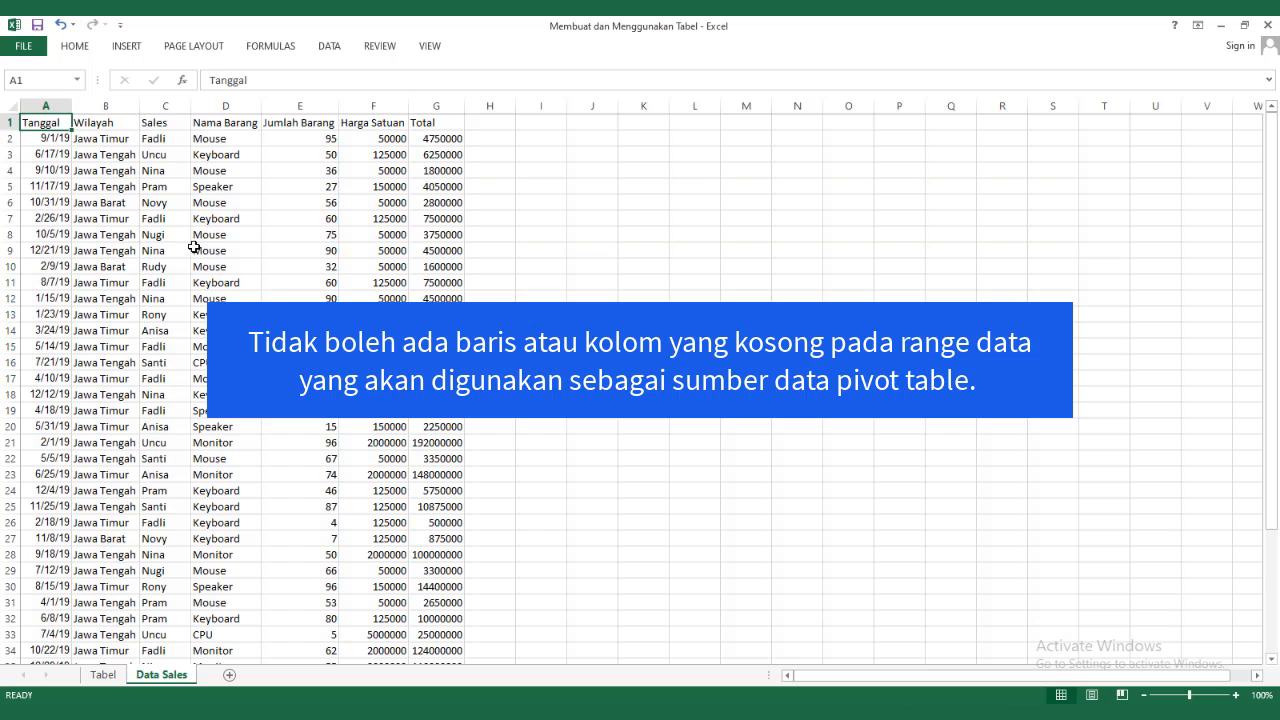
{"action": "left_click_drag", "start_coordinate": [33, 120], "coordinate": [431, 121]}
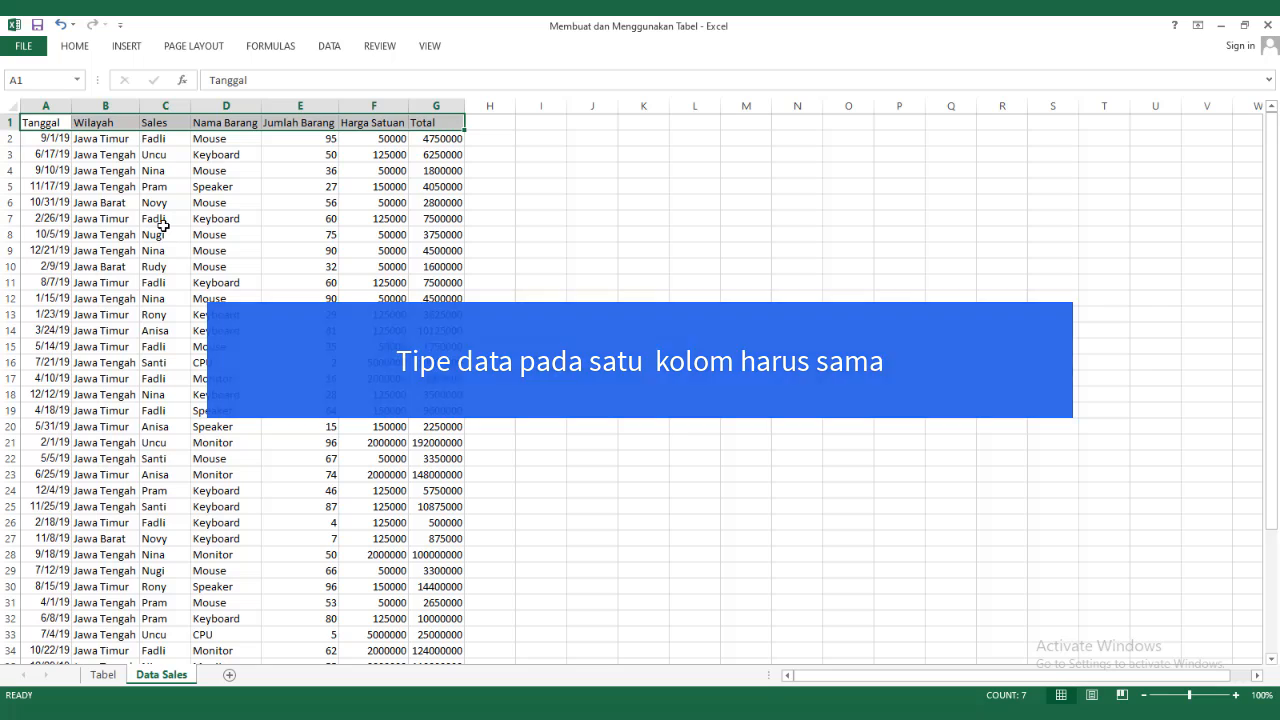
- Create a PivotTable from the 'Data Sales'!$A$1:$G$44 range on a new worksheet
{"action": "left_click", "coordinate": [222, 250]}
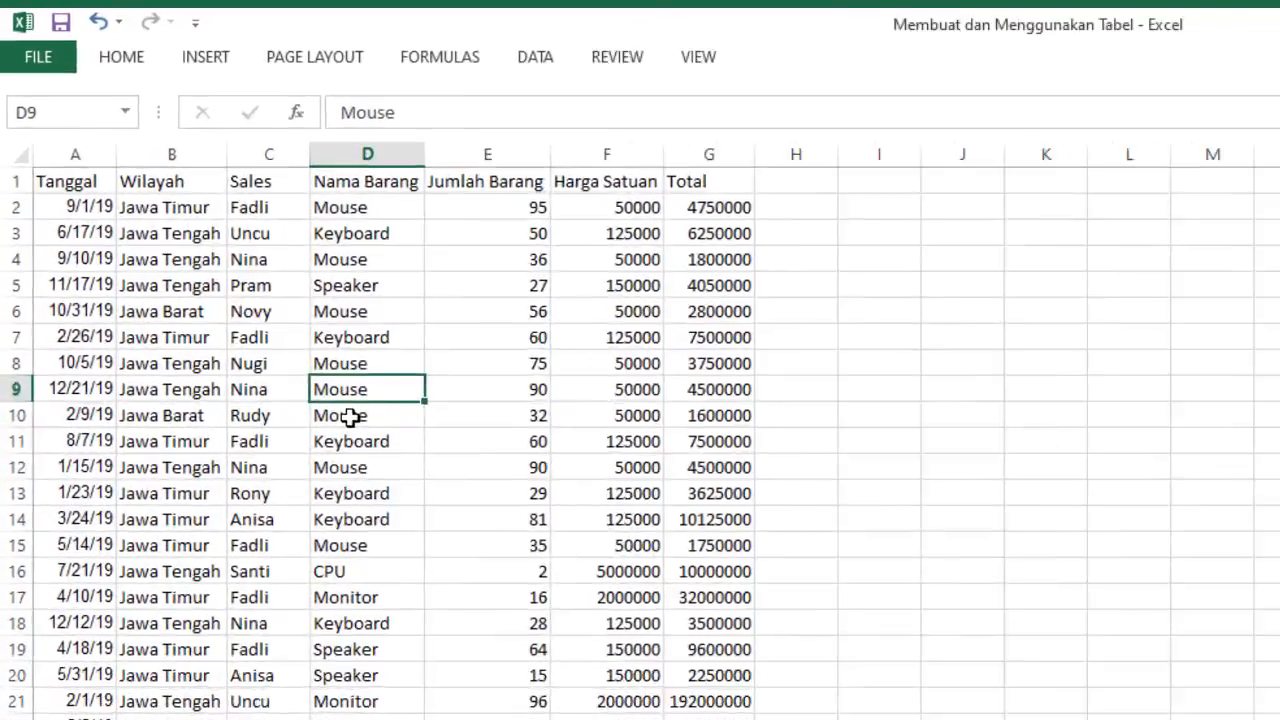
{"action": "left_click", "coordinate": [215, 267]}
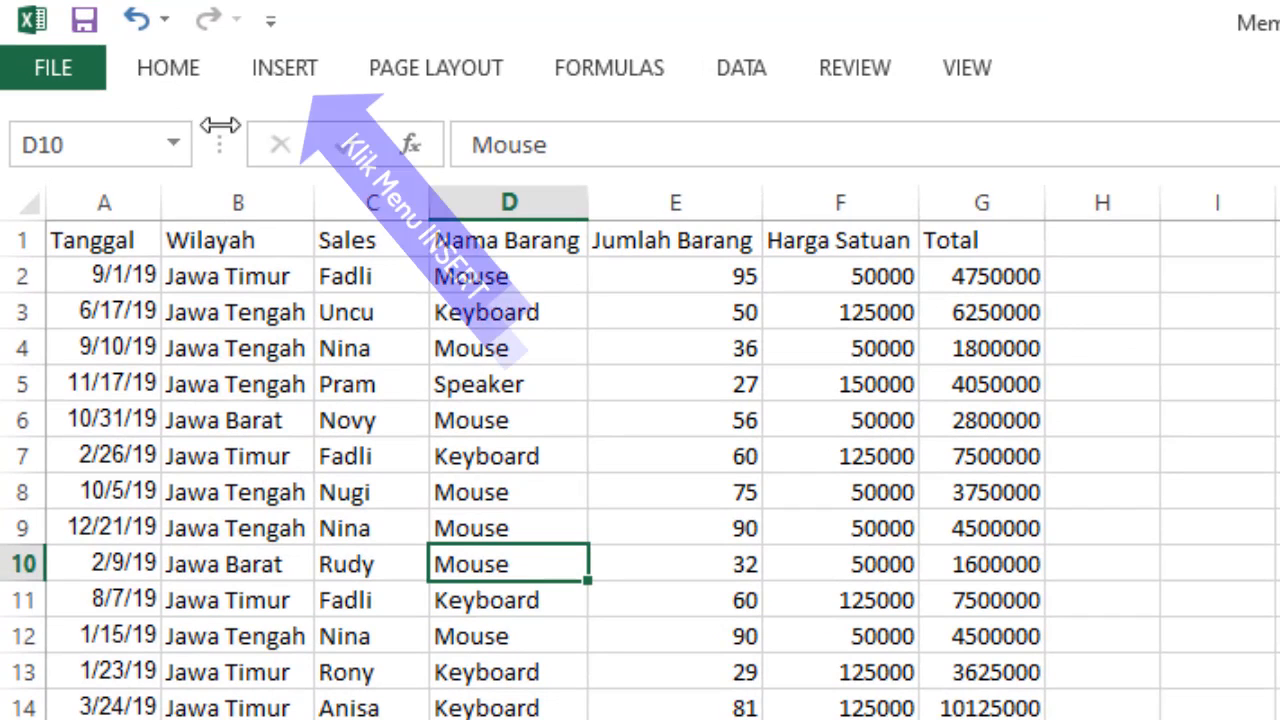
{"action": "left_click", "coordinate": [286, 74]}
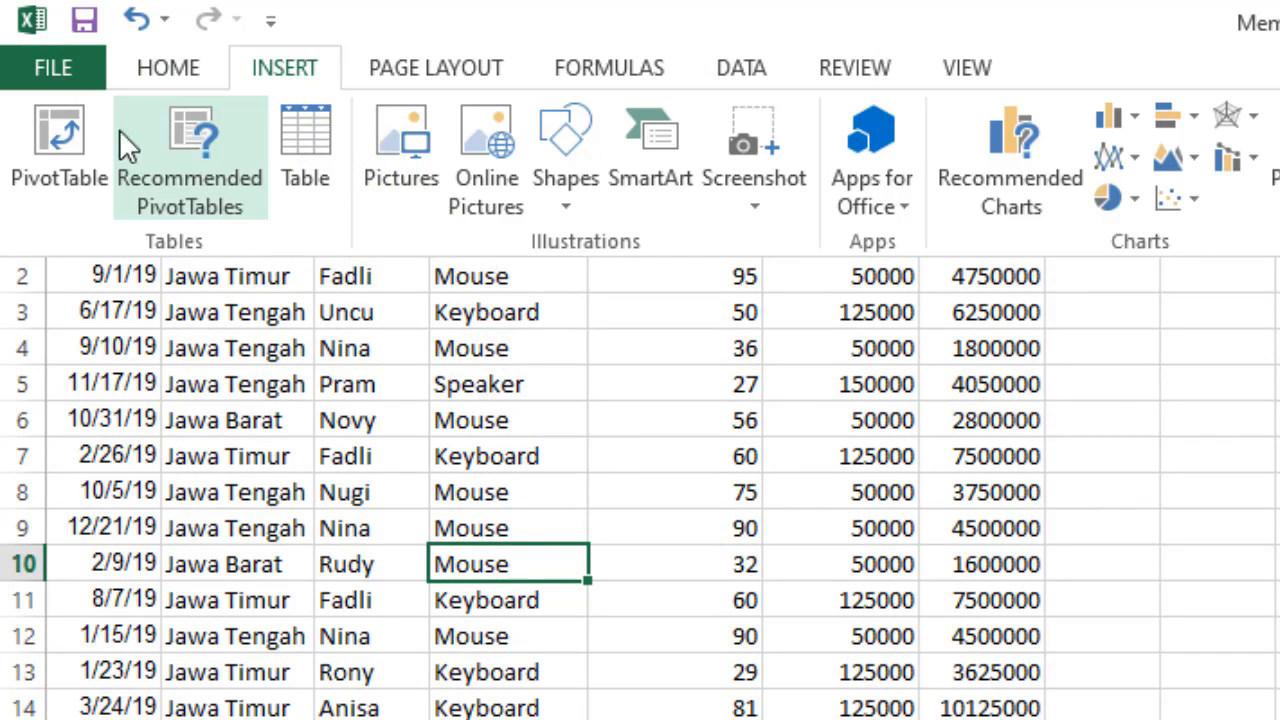
{"action": "left_click", "coordinate": [49, 154]}
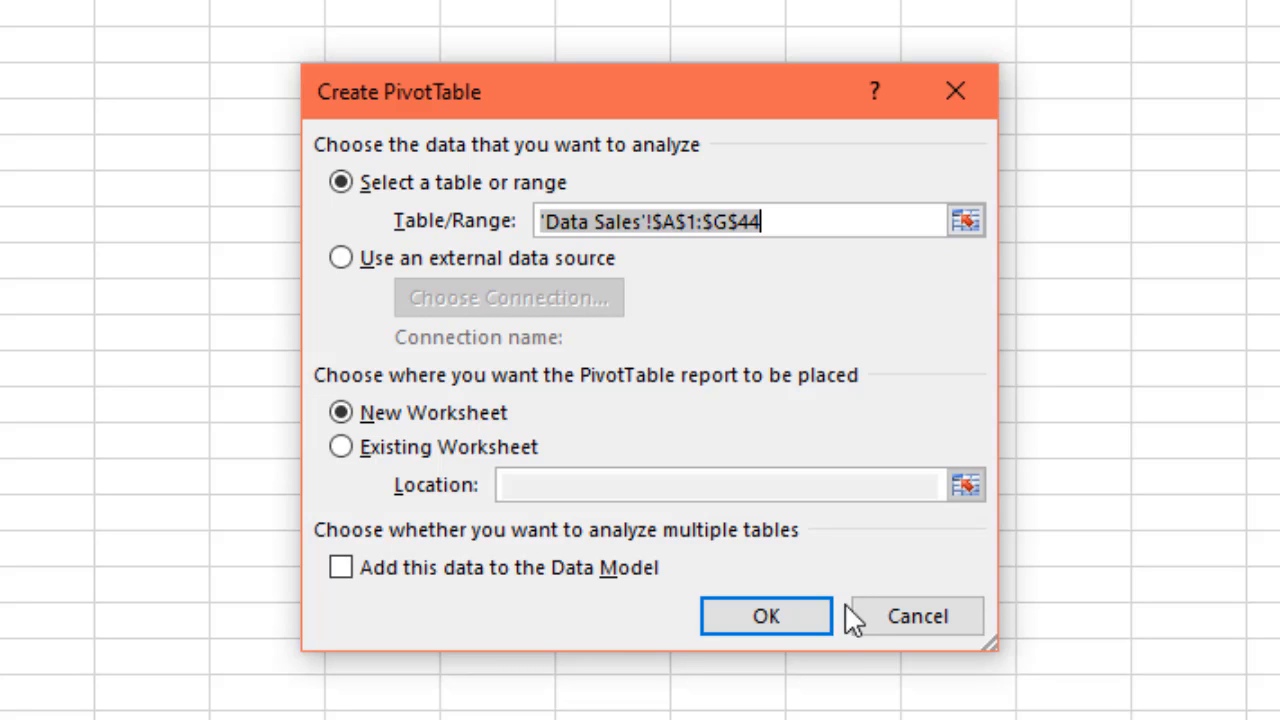
{"action": "left_click", "coordinate": [750, 616]}
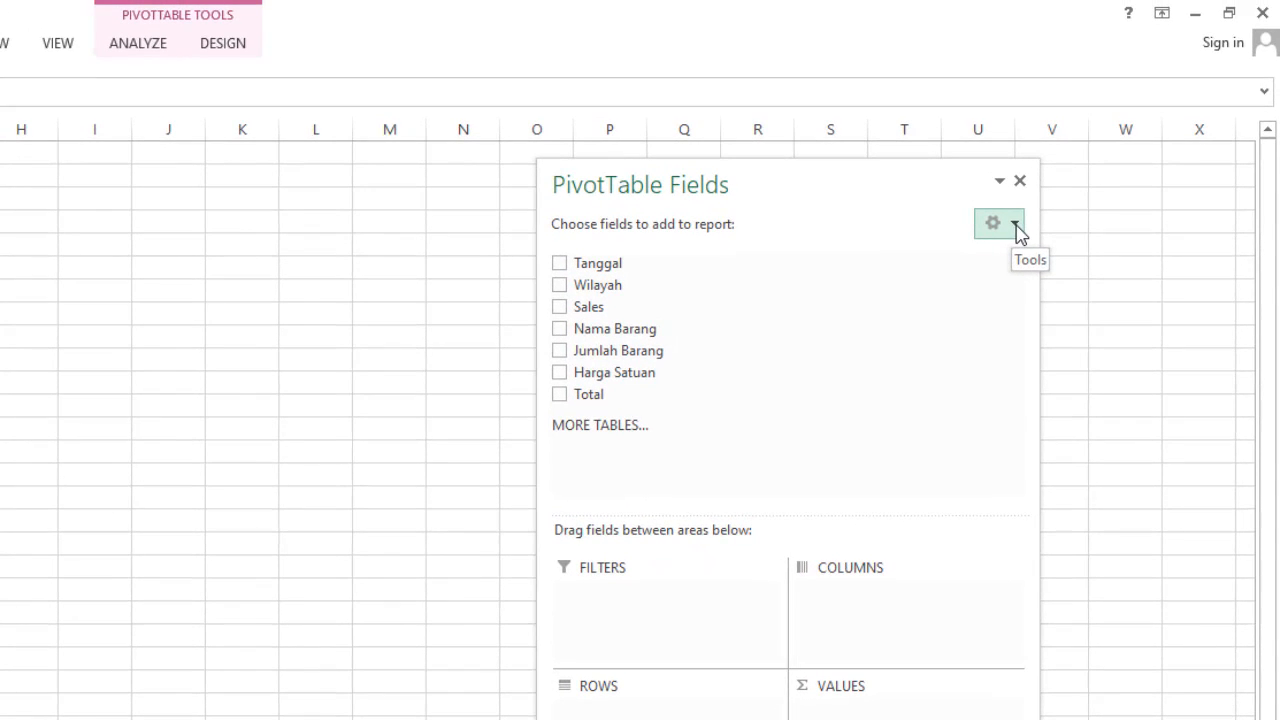
- Try the side-by-side arrangement of the PivotTable field list and restore the stacked arrangement
{"action": "left_click", "coordinate": [1016, 226]}
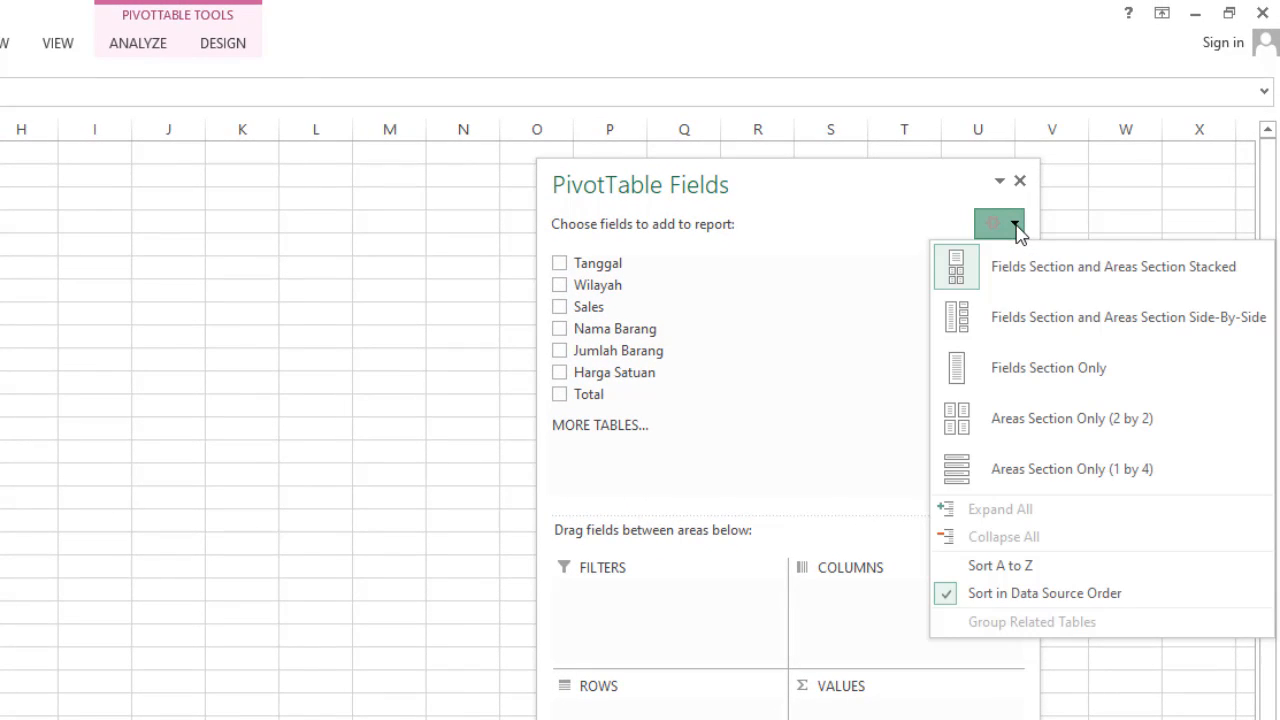
{"action": "left_click", "coordinate": [1022, 334]}
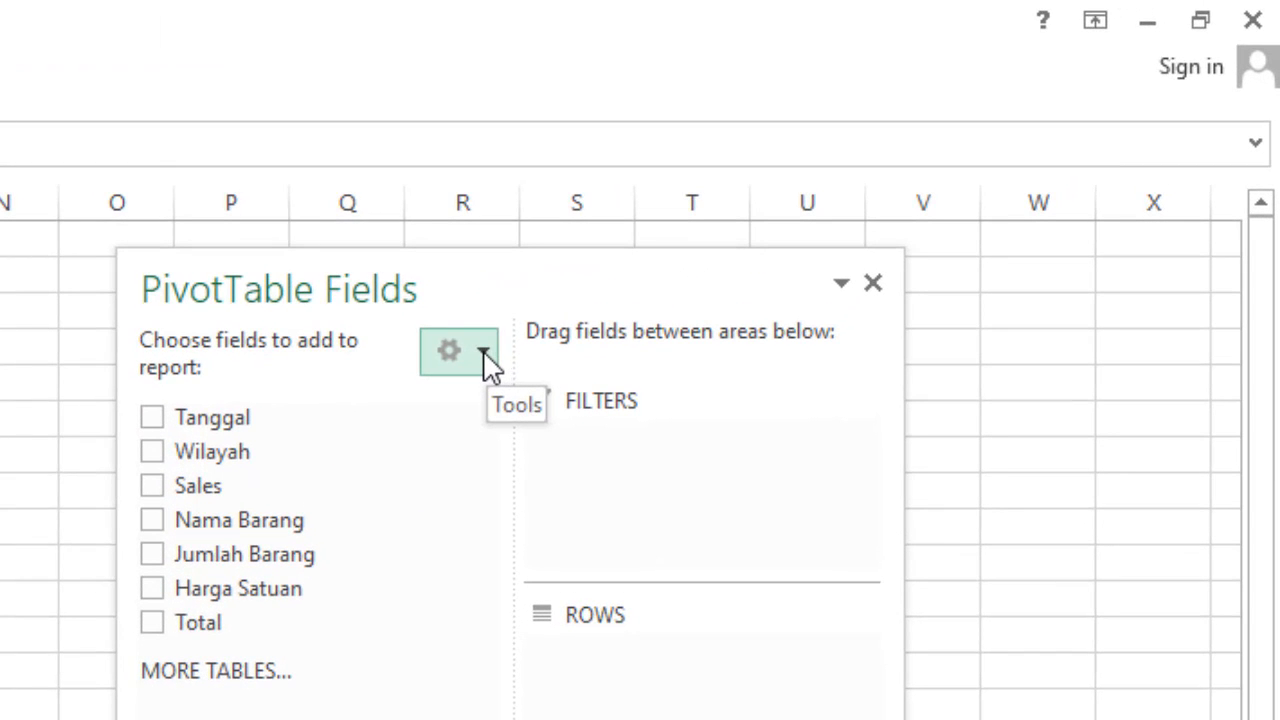
{"action": "left_click", "coordinate": [484, 356]}
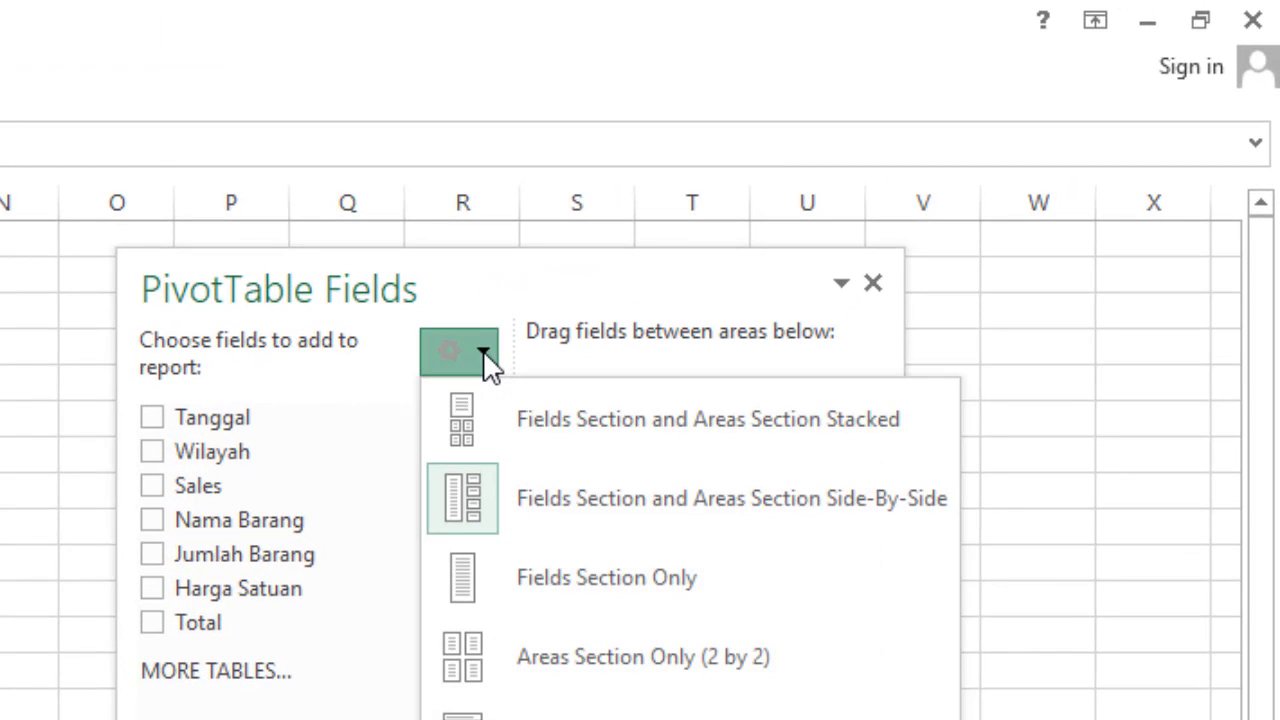
{"action": "left_click", "coordinate": [684, 416]}
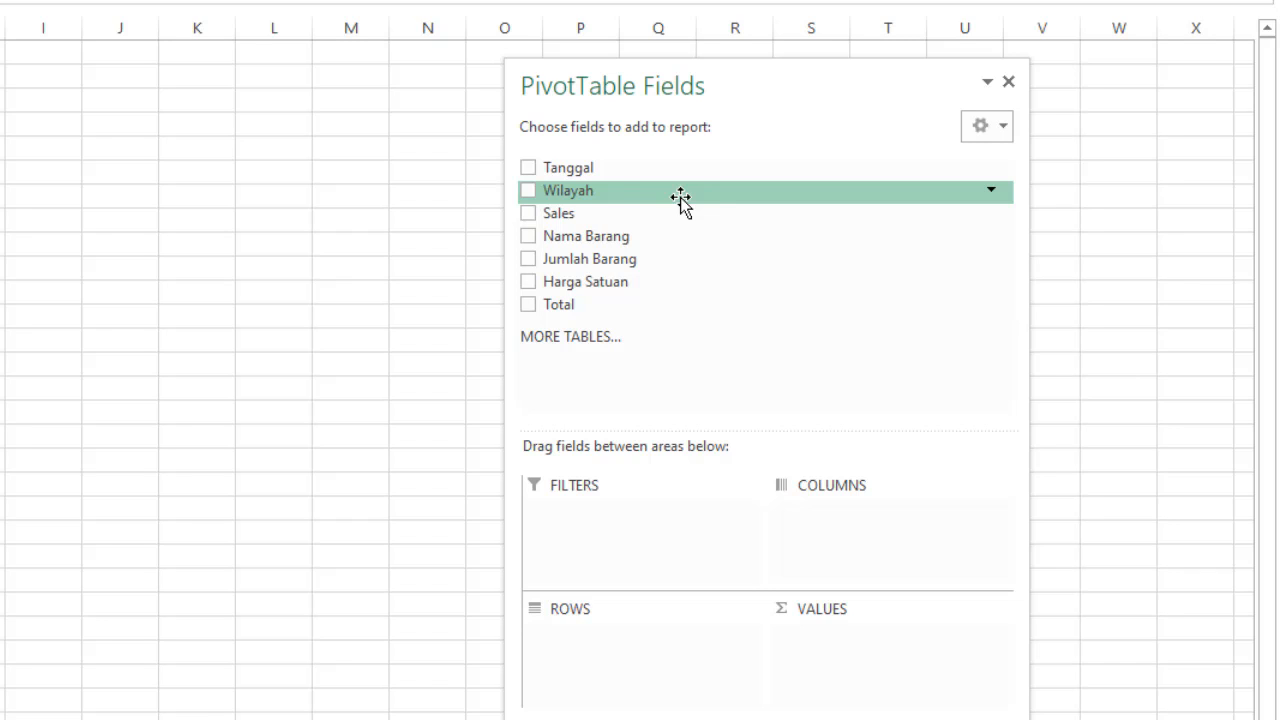
- Build the PivotTable with Wilayah and Sales as row fields, Total as the summed value and Nama Barang as the column field
{"action": "left_click", "coordinate": [529, 192]}
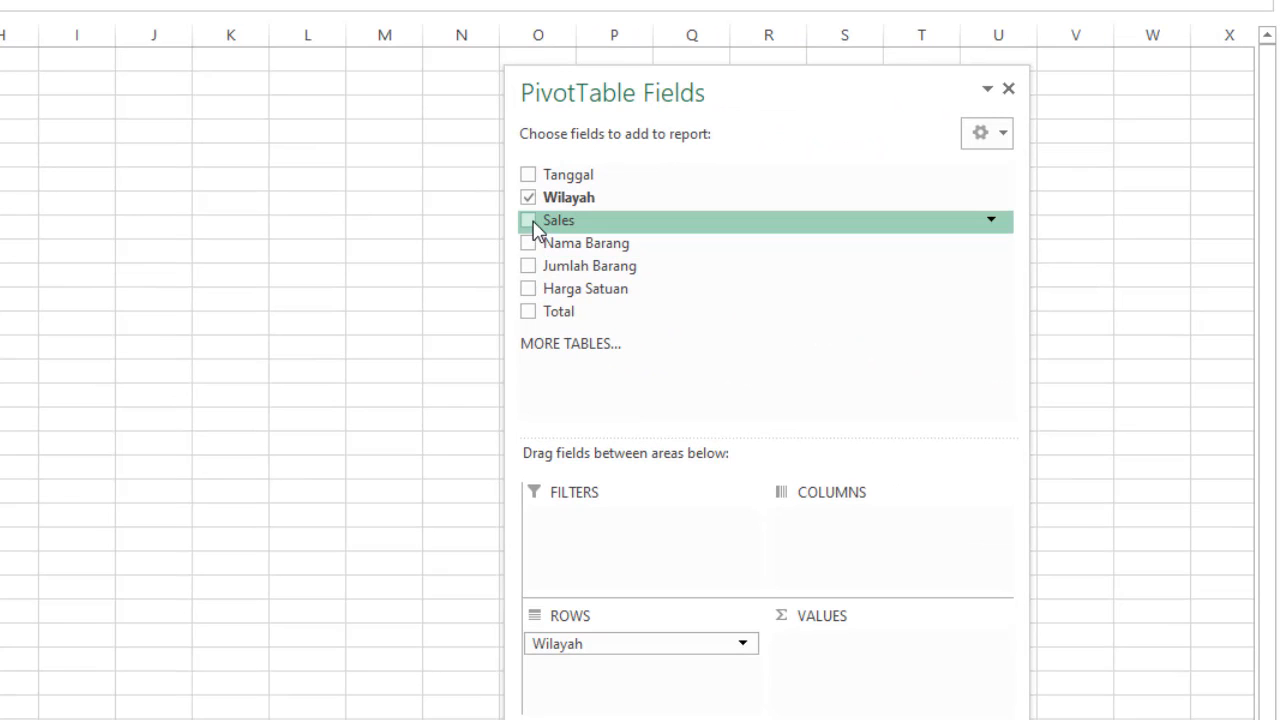
{"action": "left_click", "coordinate": [529, 221]}
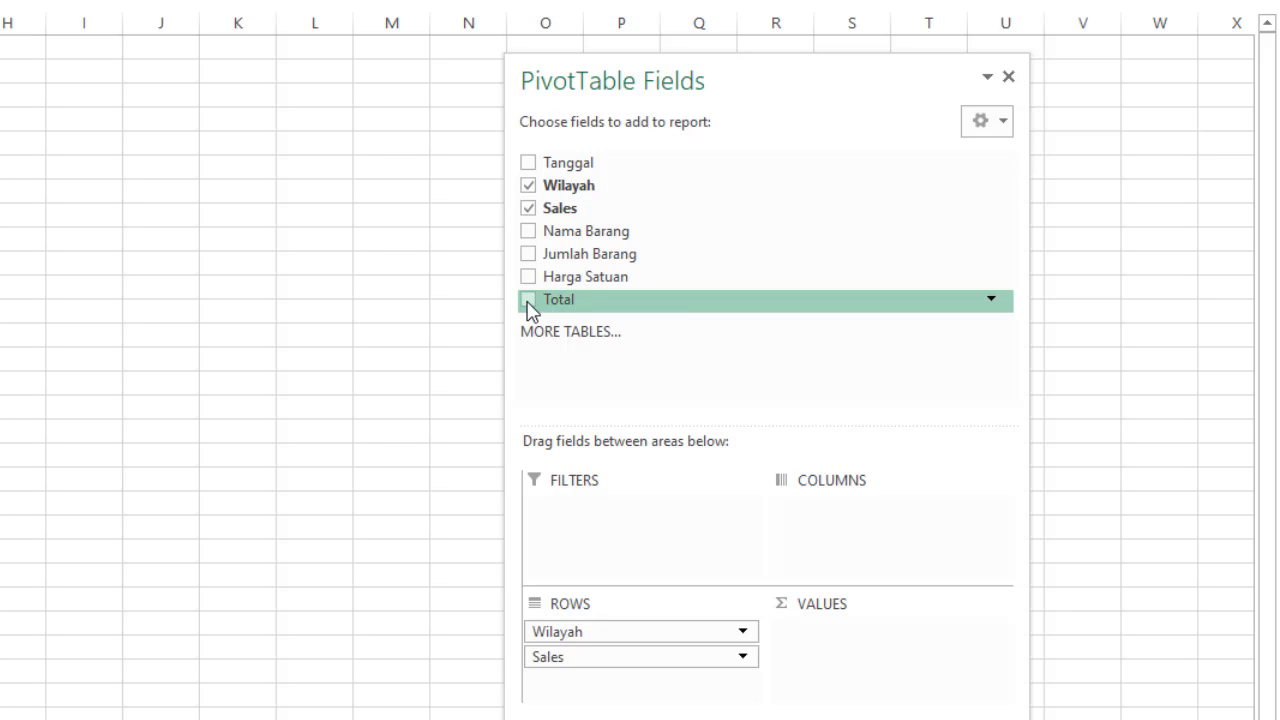
{"action": "left_click", "coordinate": [528, 300]}
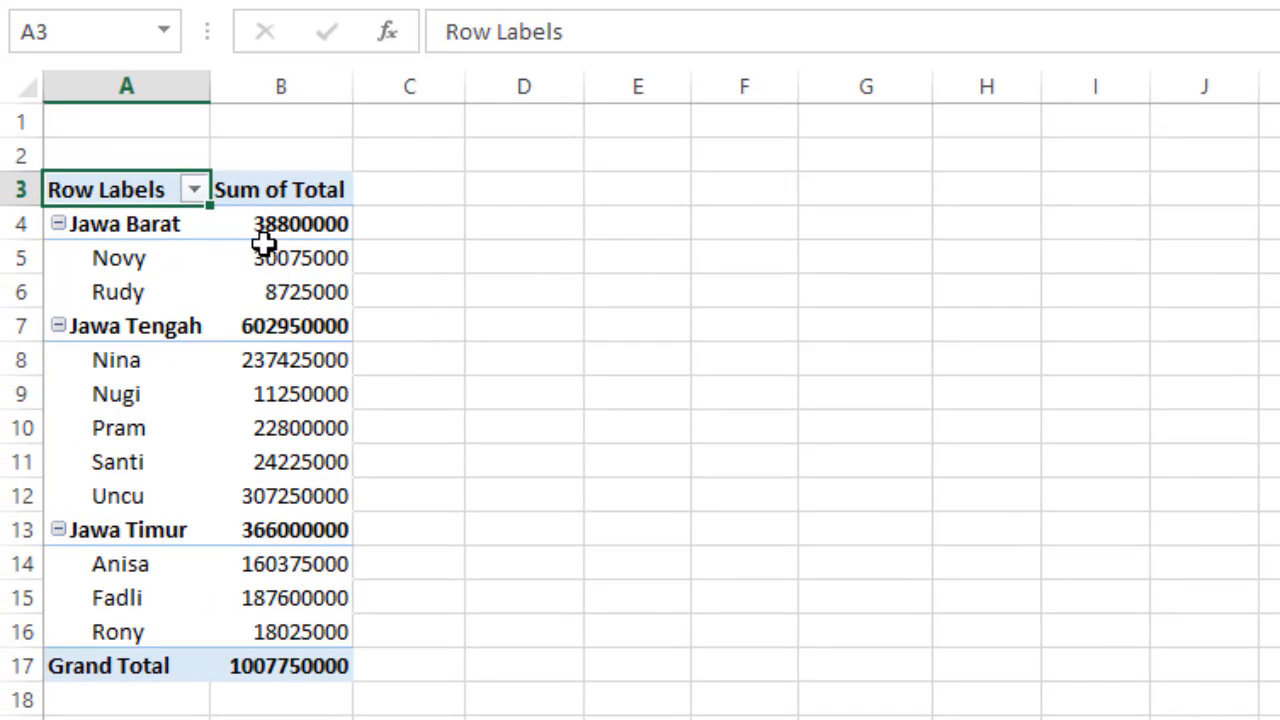
{"action": "mouse_move", "coordinate": [288, 223]}
{"action": "mouse_move", "coordinate": [322, 248]}
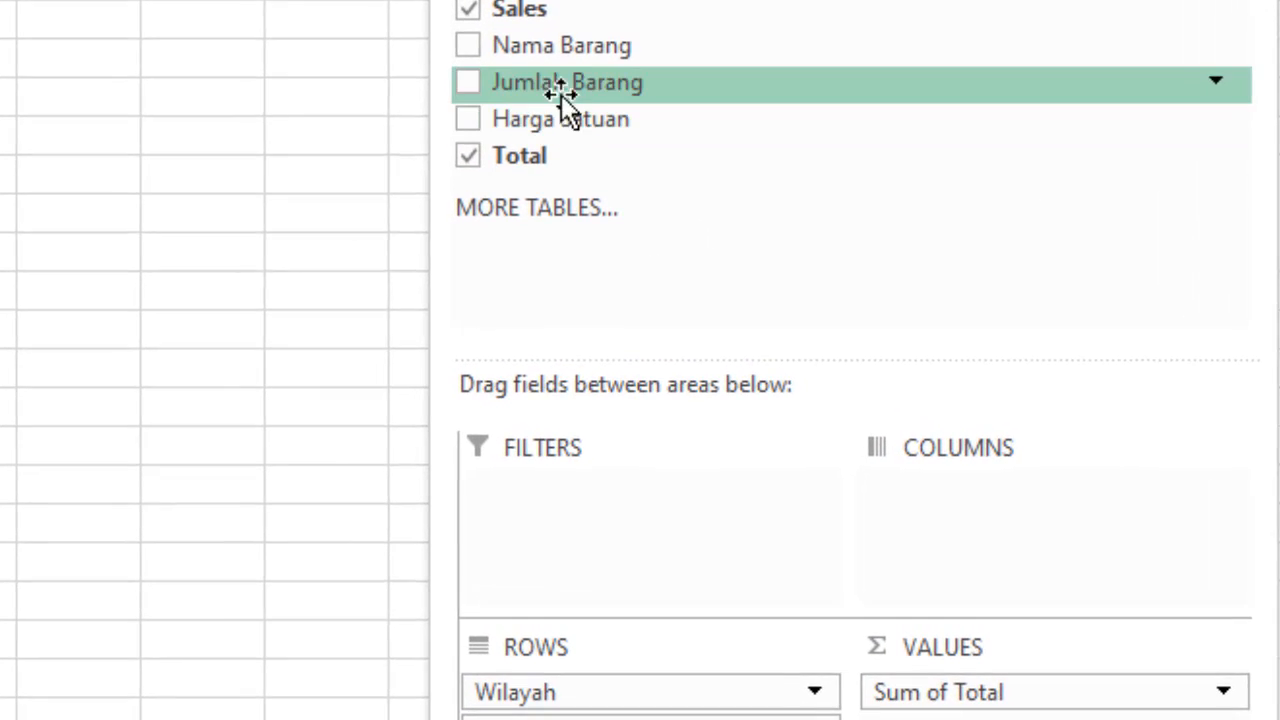
{"action": "left_click_drag", "start_coordinate": [545, 47], "coordinate": [996, 528]}
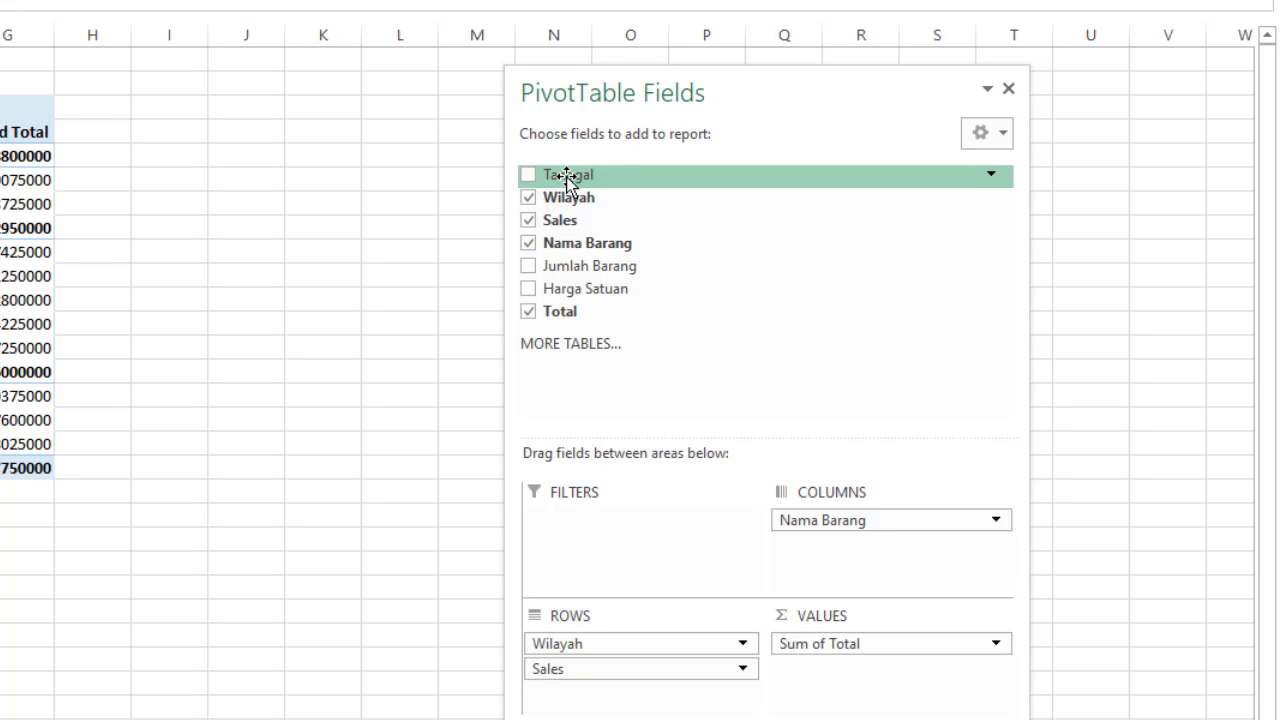
- Add Tanggal to the PivotTable's row fields below Sales
{"action": "left_click_drag", "start_coordinate": [567, 178], "coordinate": [563, 710]}
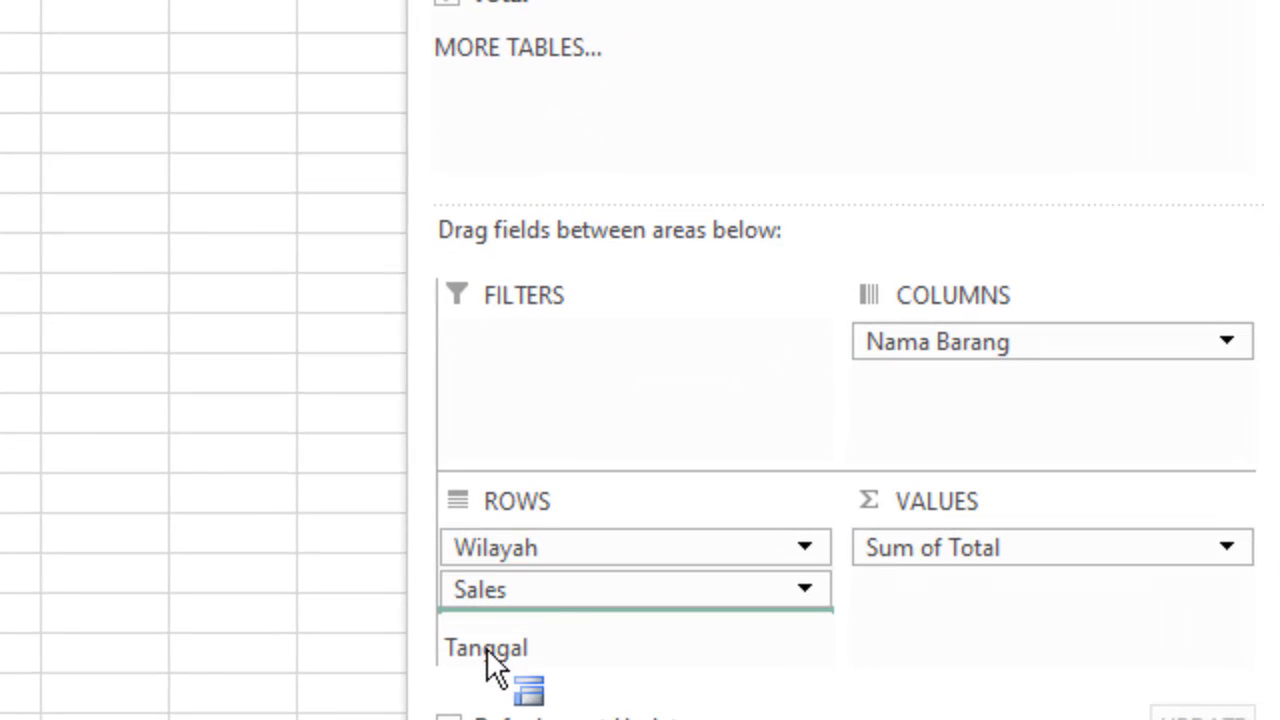
{"action": "left_click_drag", "start_coordinate": [504, 656], "coordinate": [506, 656]}
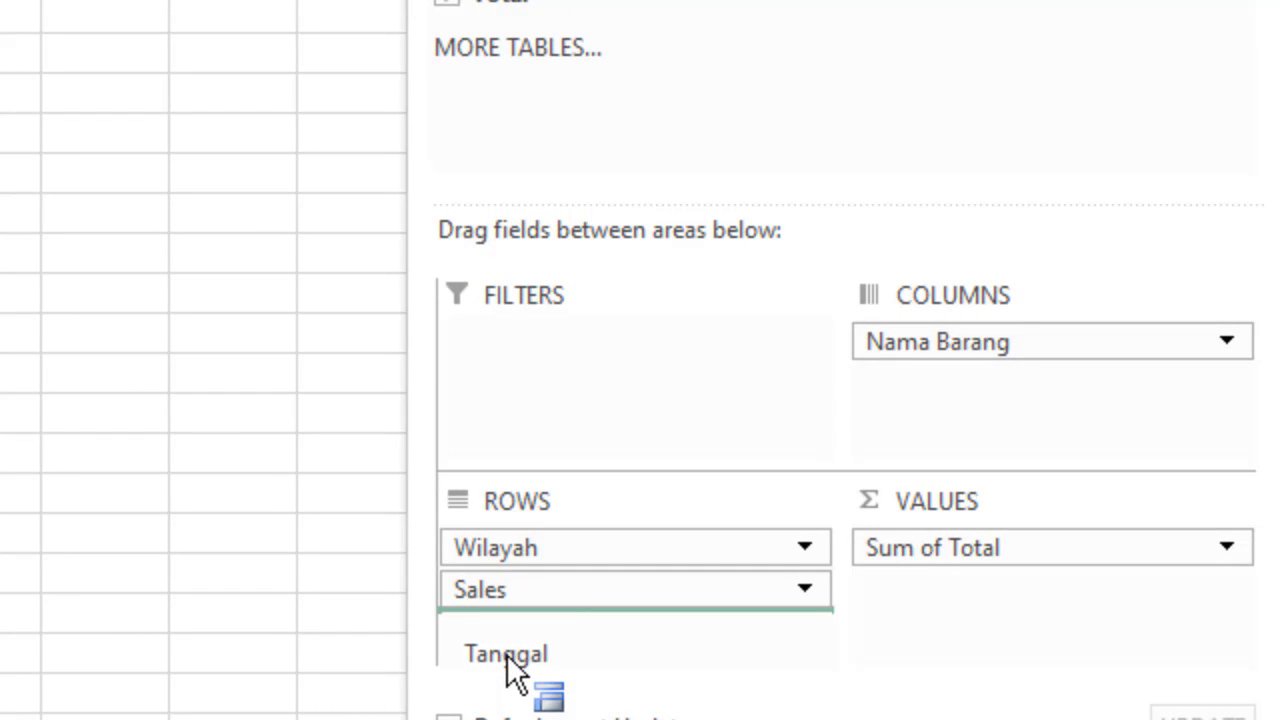
{"action": "left_click_drag", "start_coordinate": [506, 658], "coordinate": [509, 652]}
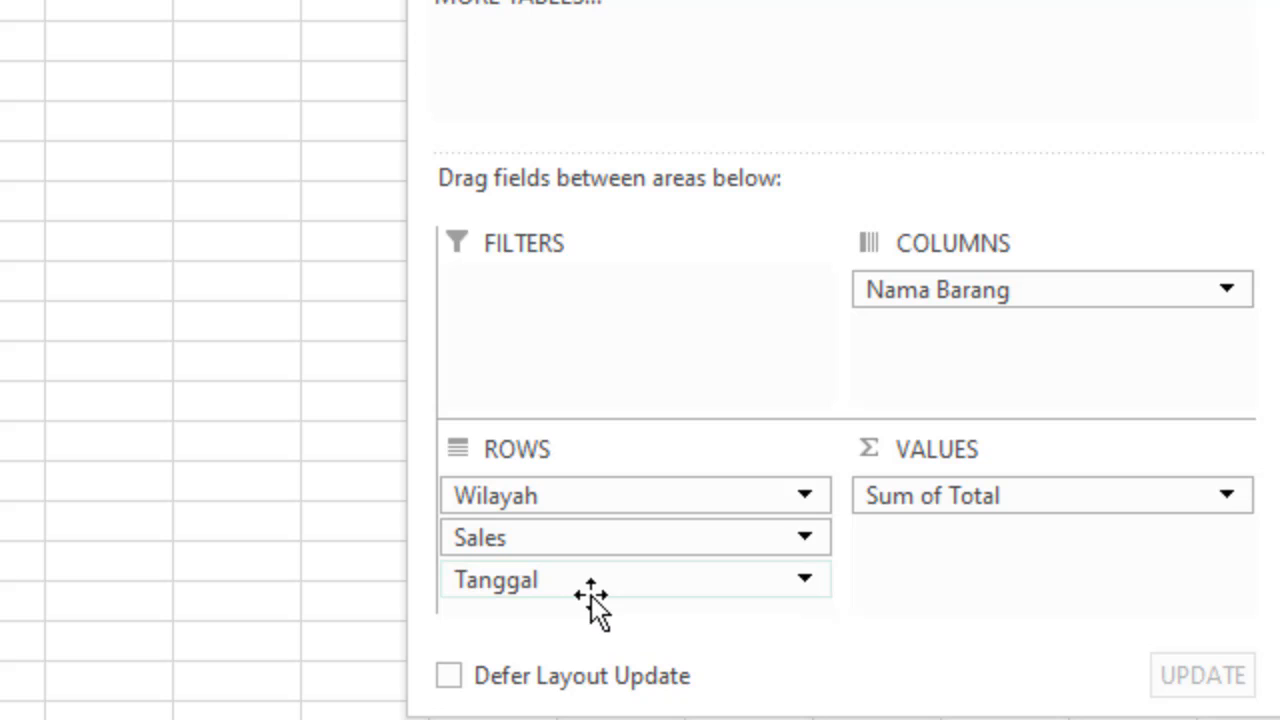
- Reorder the row fields by moving Tanggal above Wilayah, and from there to between Wilayah and Sales
{"action": "left_click", "coordinate": [499, 585]}
{"action": "left_click_drag", "start_coordinate": [499, 585], "coordinate": [497, 483]}
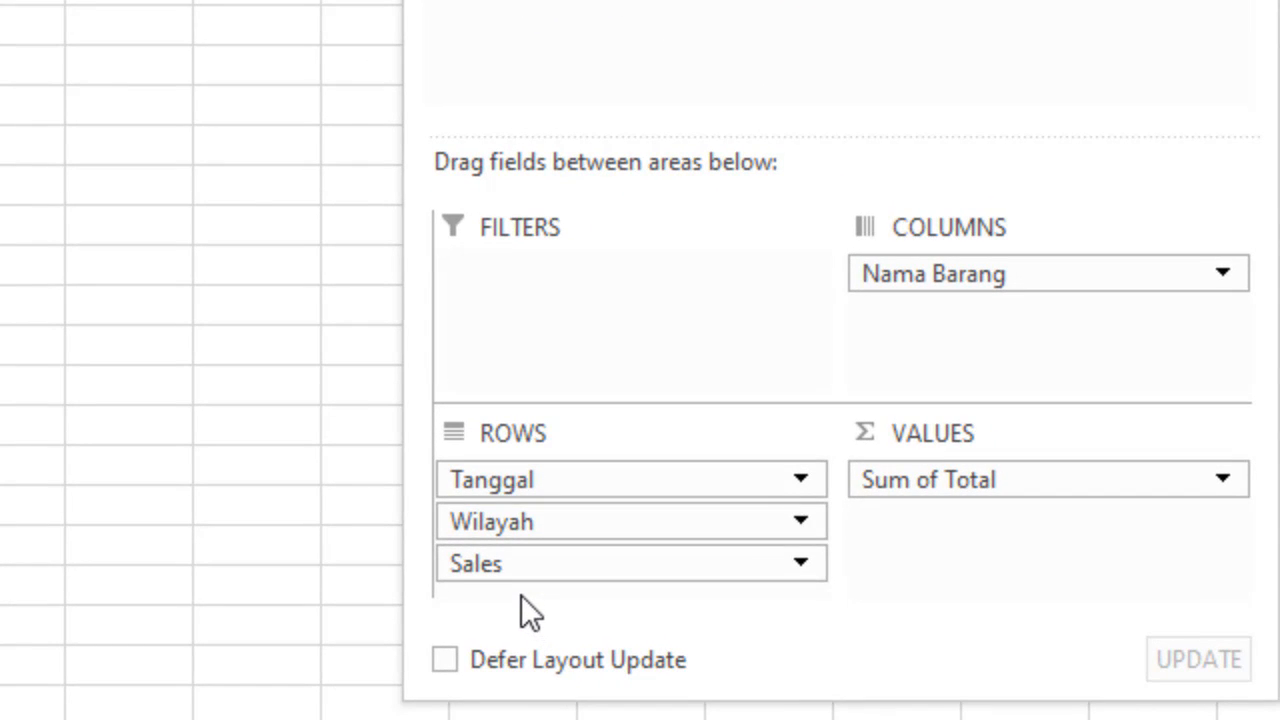
{"action": "left_click", "coordinate": [499, 483]}
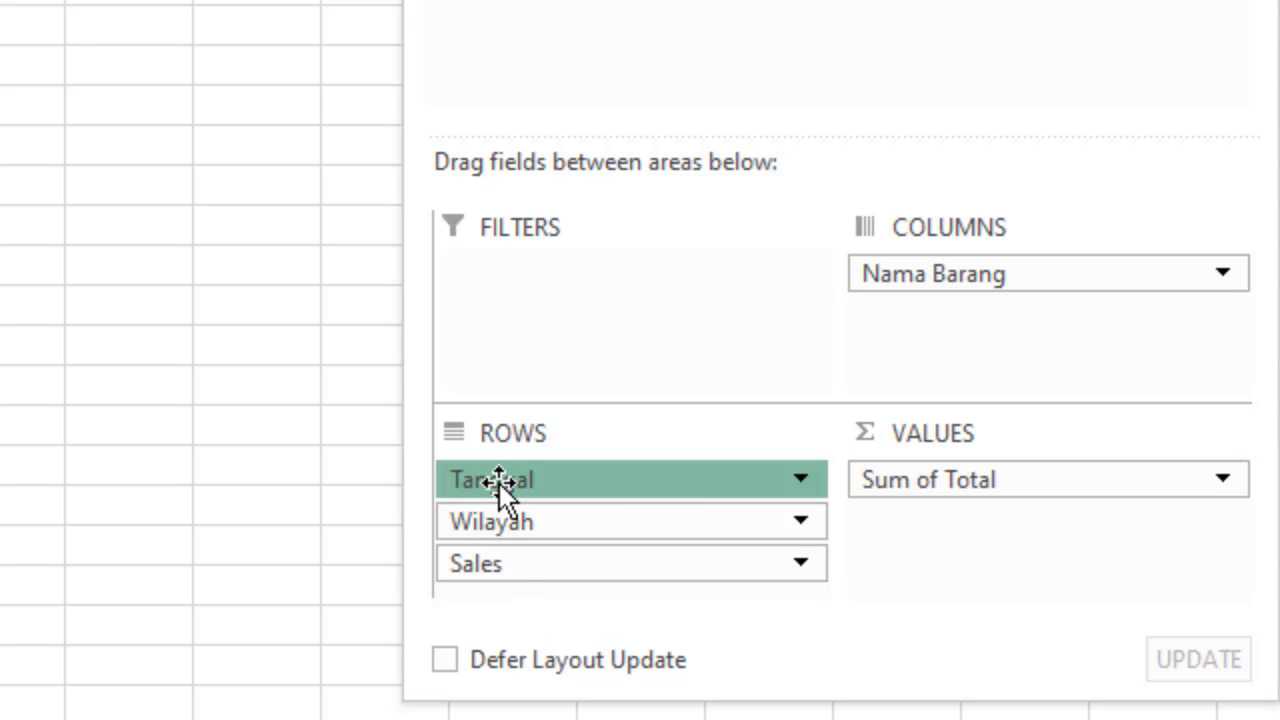
{"action": "left_click_drag", "start_coordinate": [499, 483], "coordinate": [486, 560]}
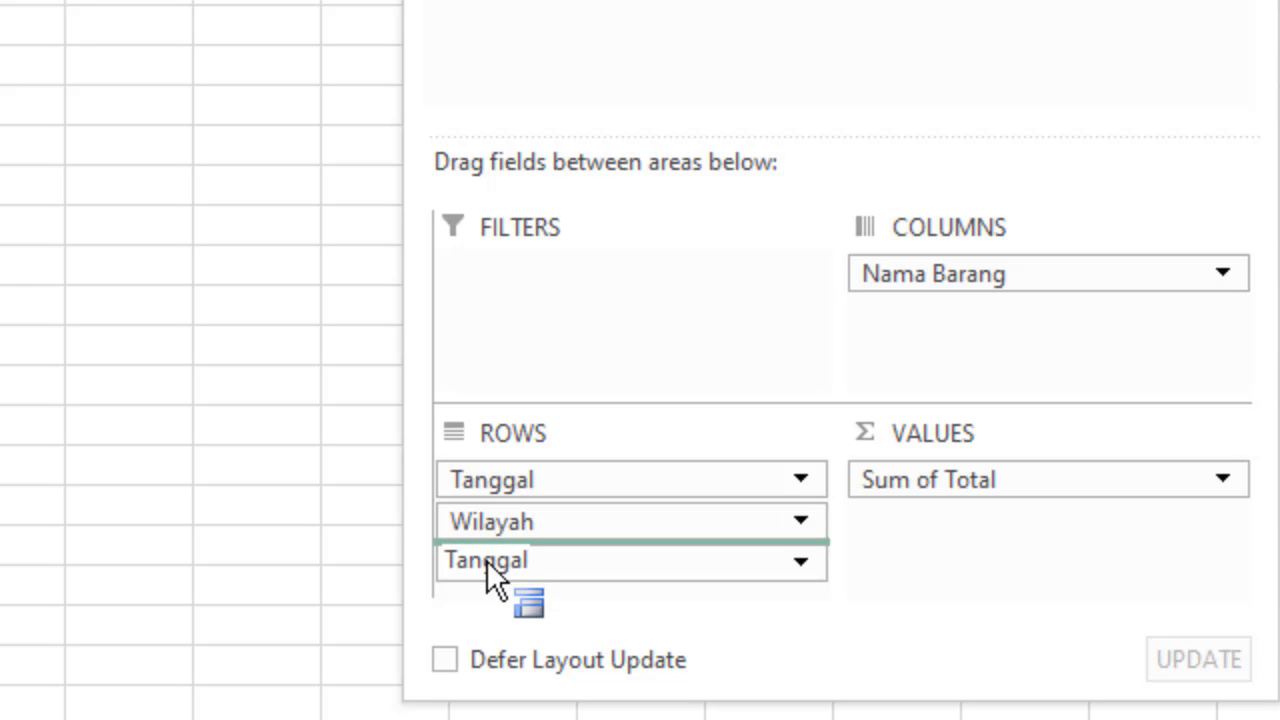
{"action": "left_click_drag", "start_coordinate": [486, 560], "coordinate": [486, 560]}
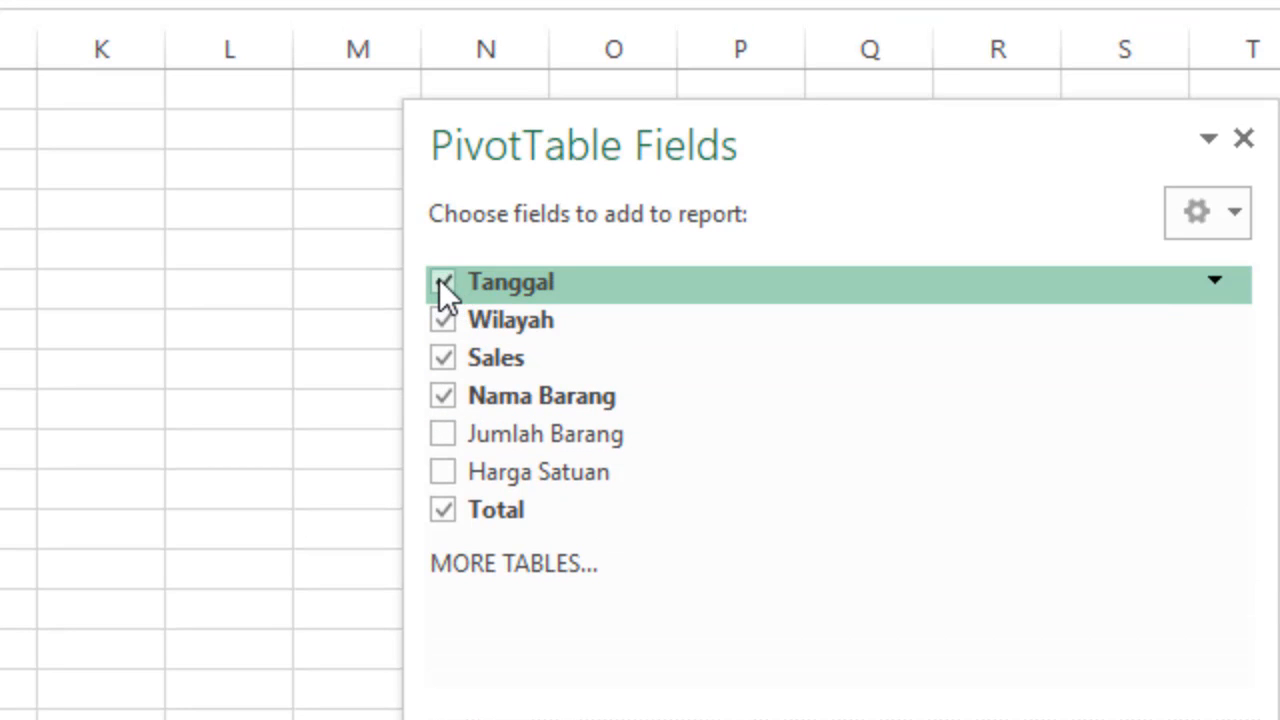
- Remove the Tanggal field from the PivotTable
{"action": "left_click", "coordinate": [441, 281]}
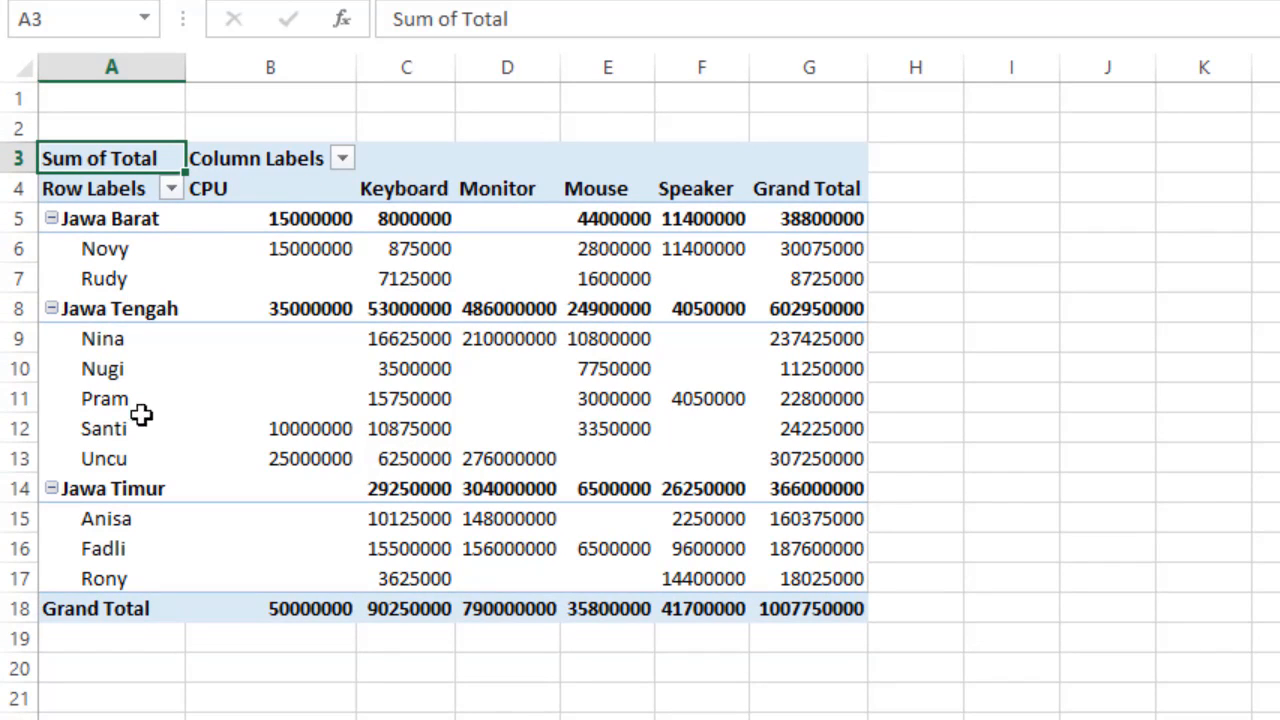
{"action": "mouse_move", "coordinate": [603, 430]}
{"action": "mouse_move", "coordinate": [502, 395]}
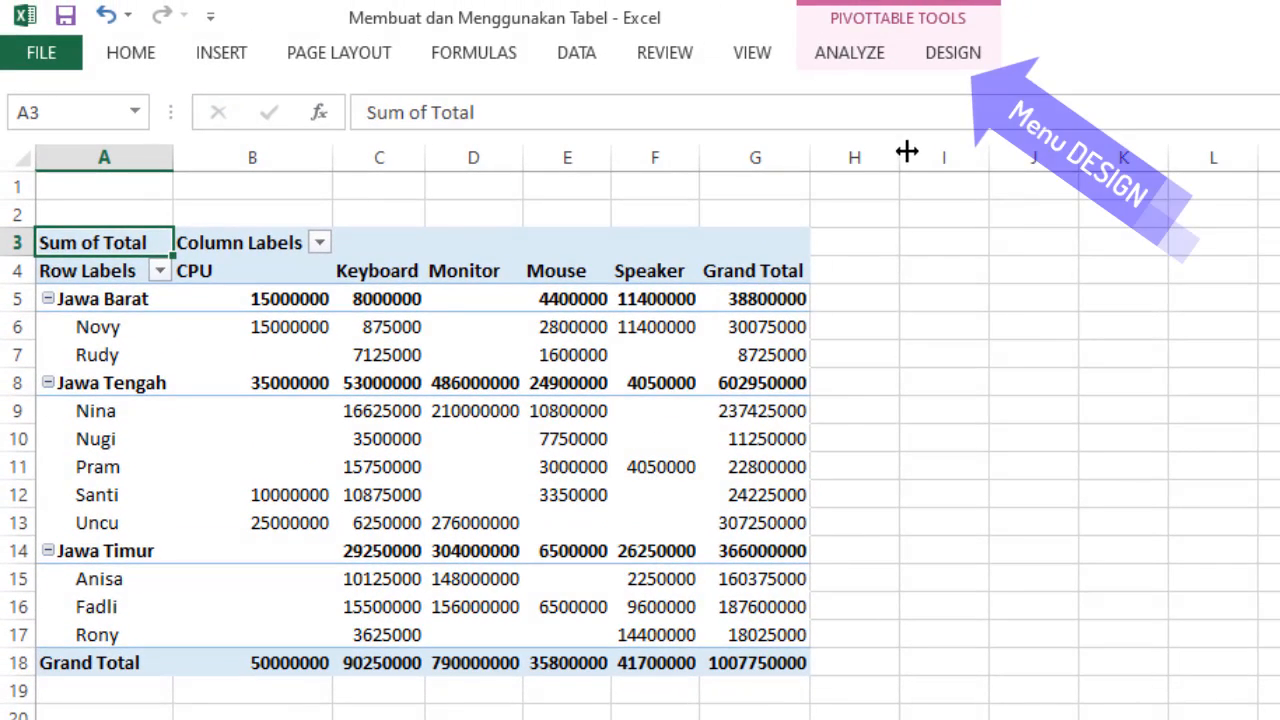
- Change the PivotTable's report layout to Outline Form
{"action": "left_click", "coordinate": [955, 54]}
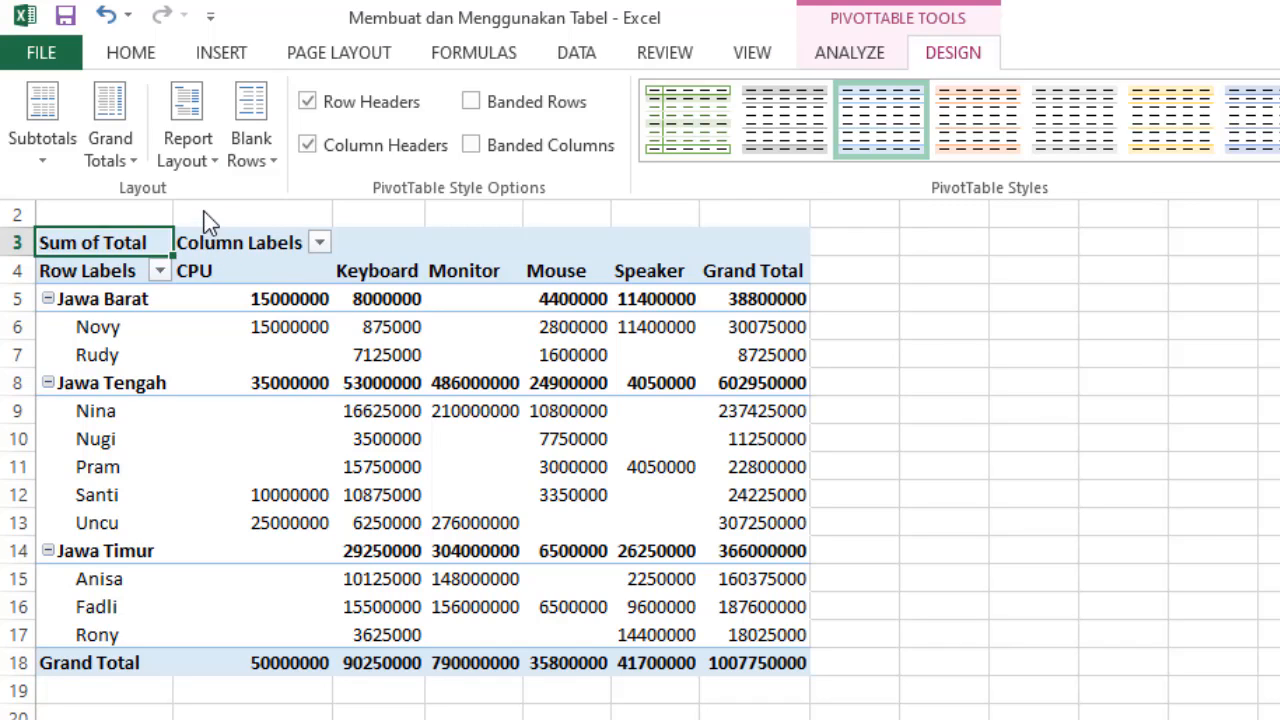
{"action": "left_click", "coordinate": [216, 162]}
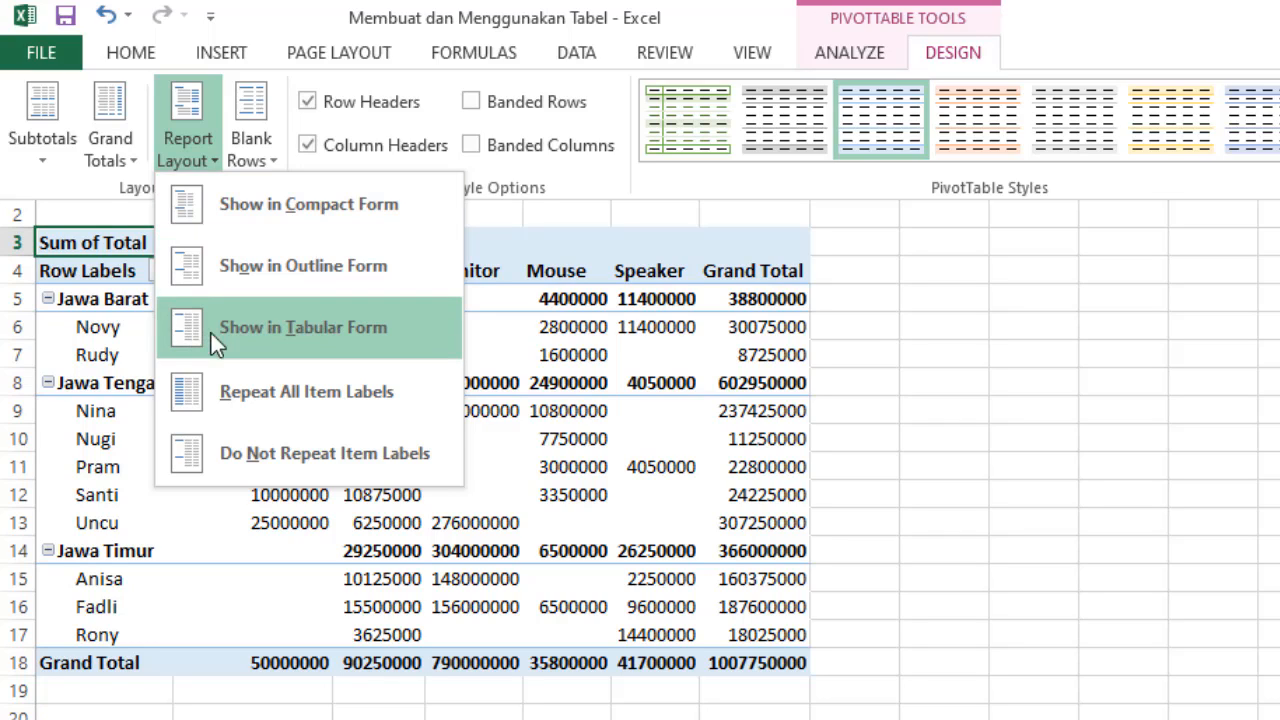
{"action": "left_click", "coordinate": [318, 269]}
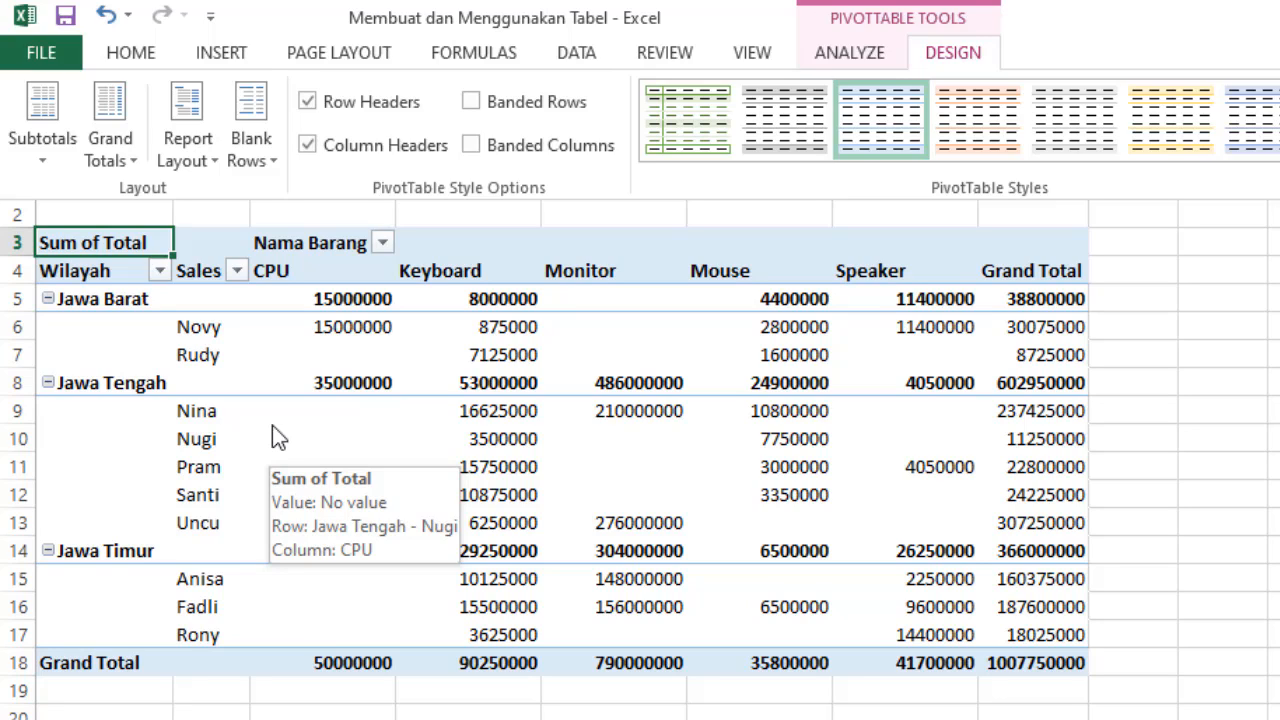
- Try the Tabular Form report layout on the PivotTable and return it to Outline Form
{"action": "left_click", "coordinate": [215, 161]}
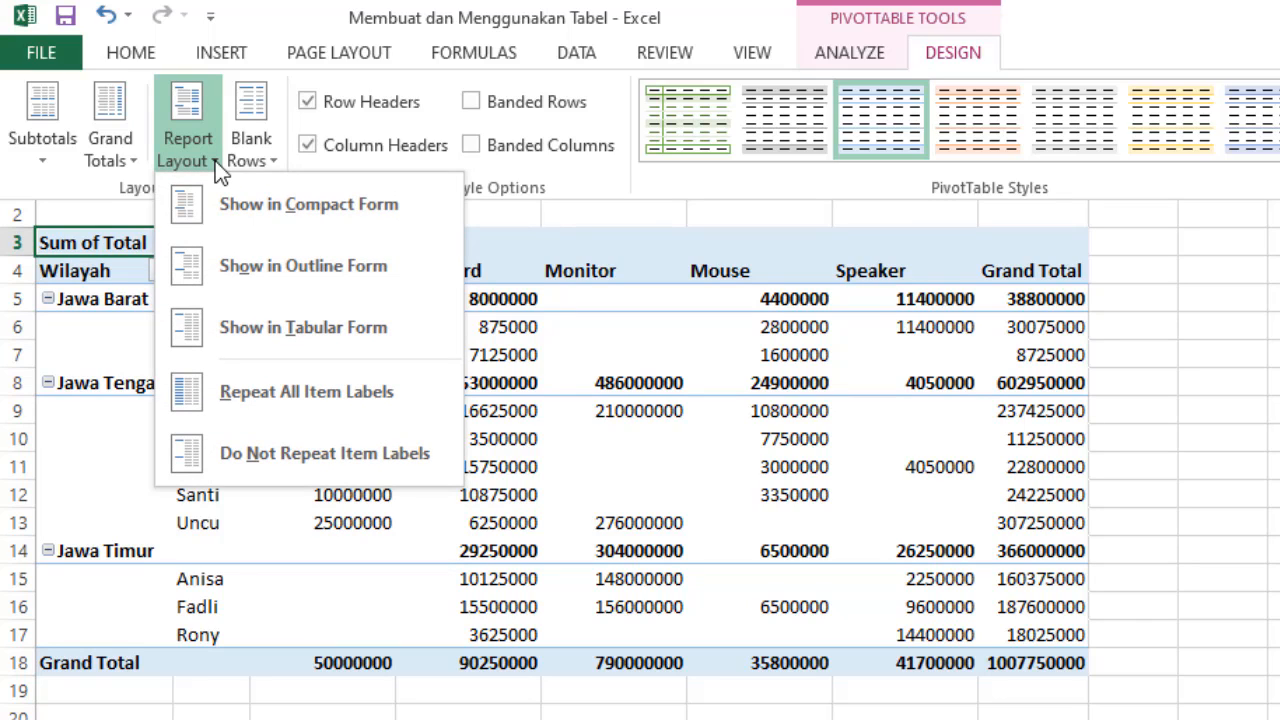
{"action": "left_click", "coordinate": [328, 335]}
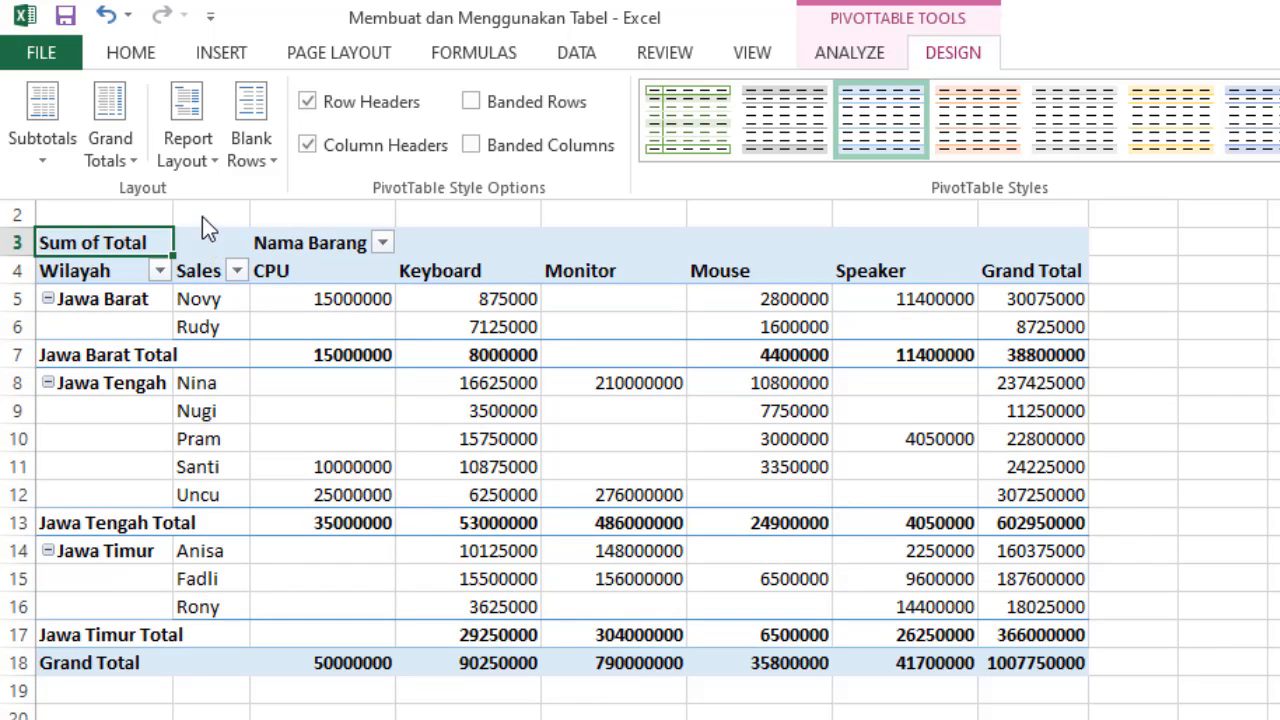
{"action": "left_click", "coordinate": [214, 161]}
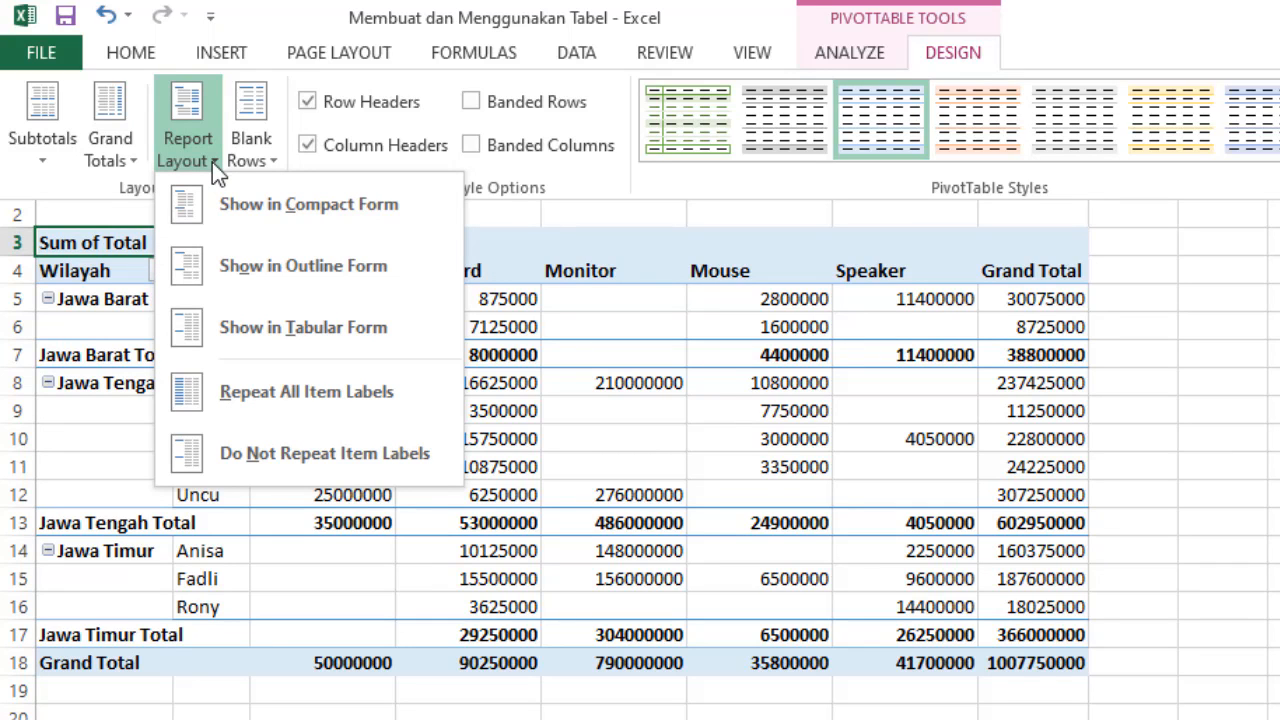
{"action": "left_click", "coordinate": [280, 269]}
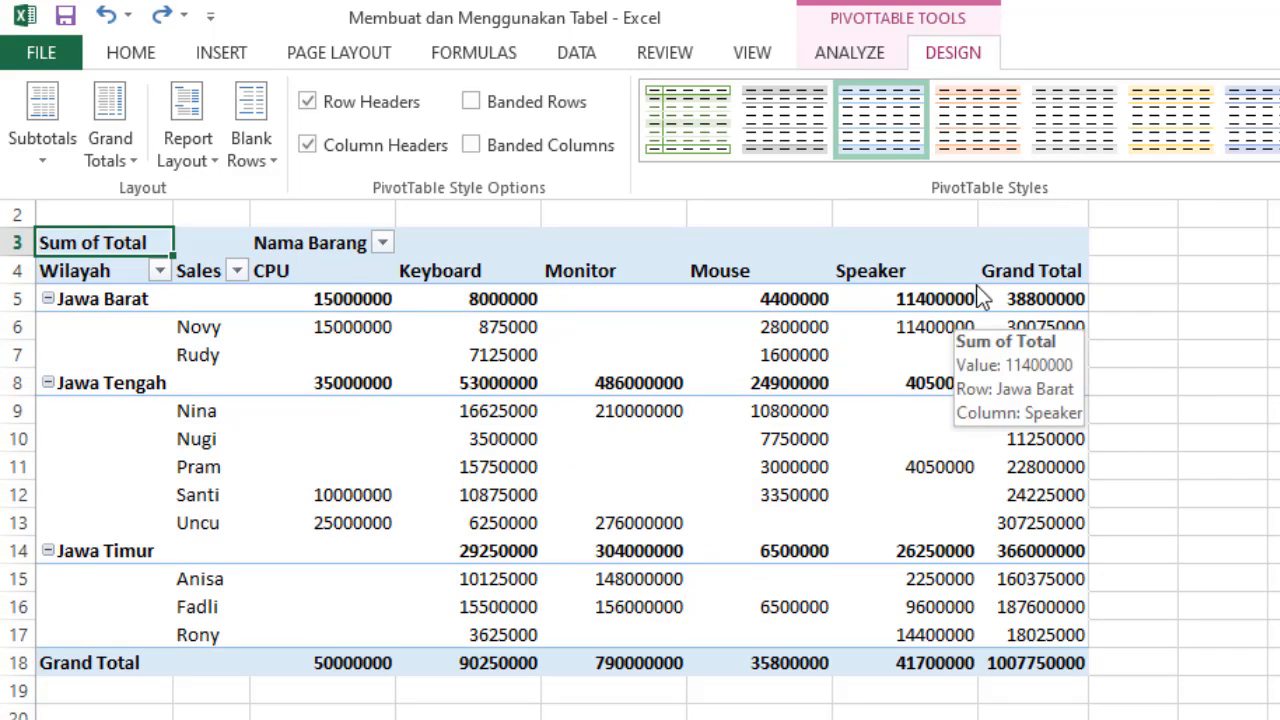
- Examine the Grand Total column and the Grand Total row of the PivotTable
{"action": "left_click", "coordinate": [1041, 271]}
{"action": "left_click", "coordinate": [1041, 271]}
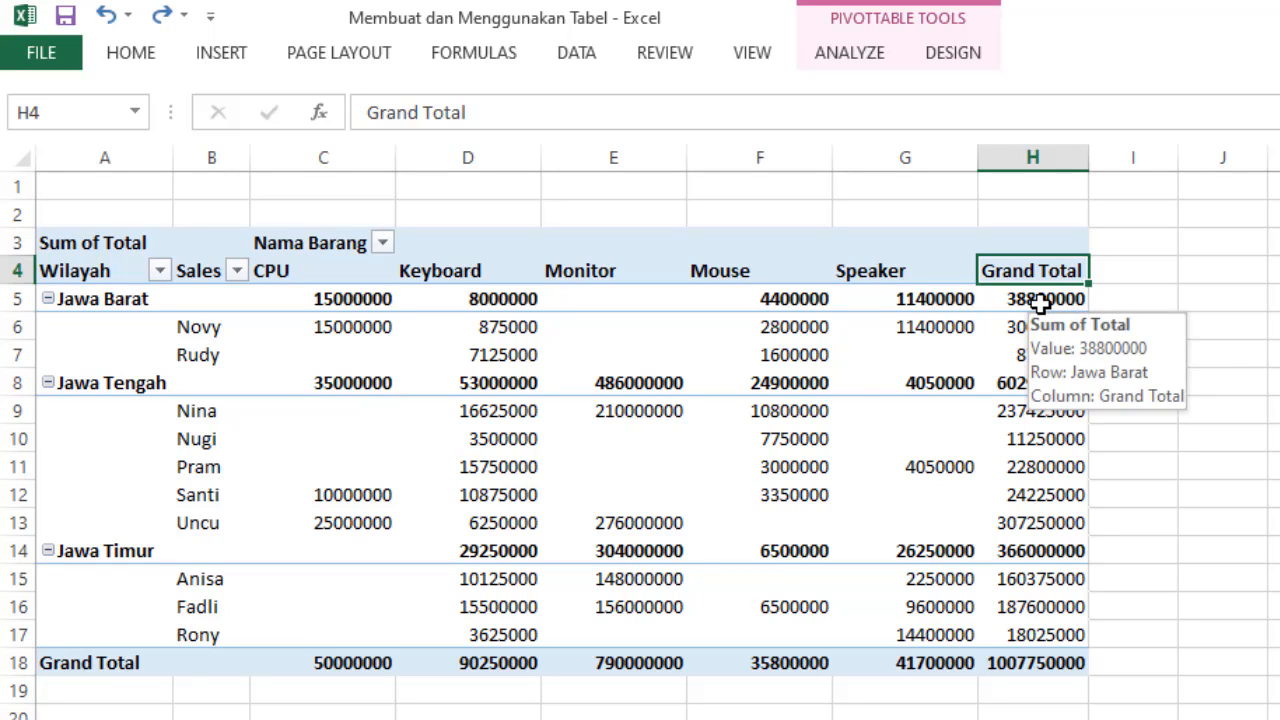
{"action": "left_click", "coordinate": [63, 691]}
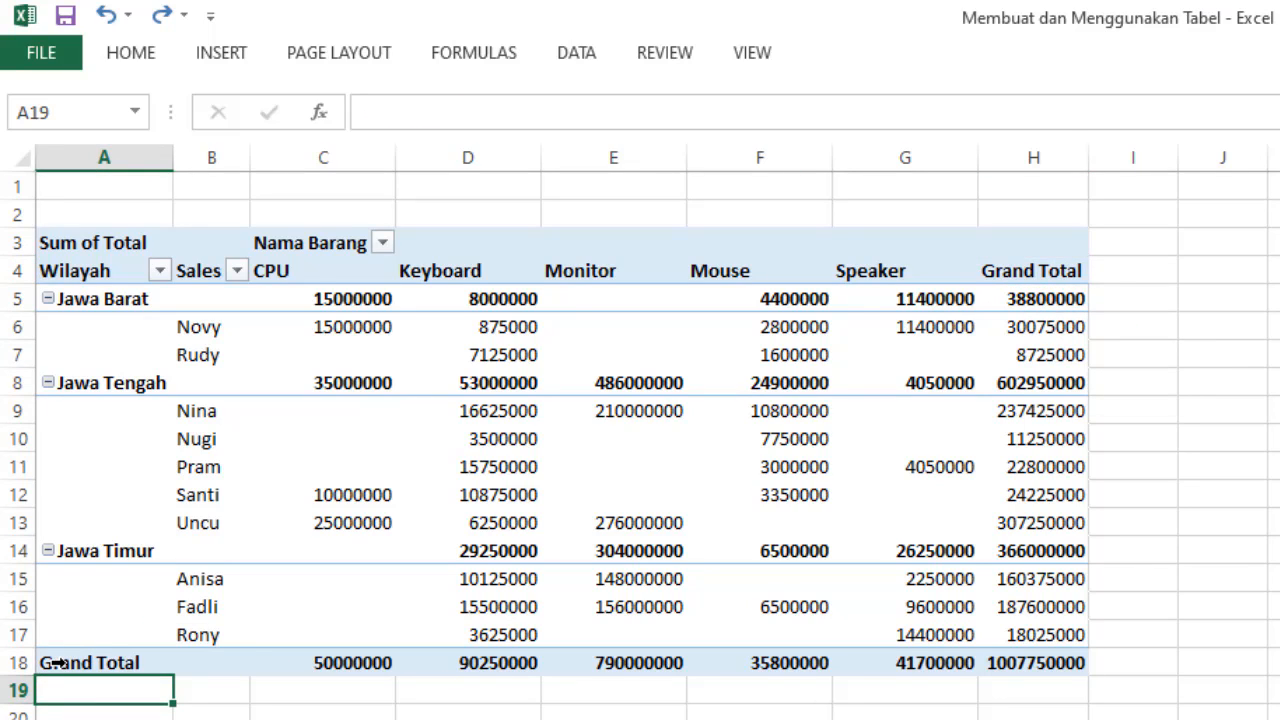
{"action": "left_click", "coordinate": [66, 670]}
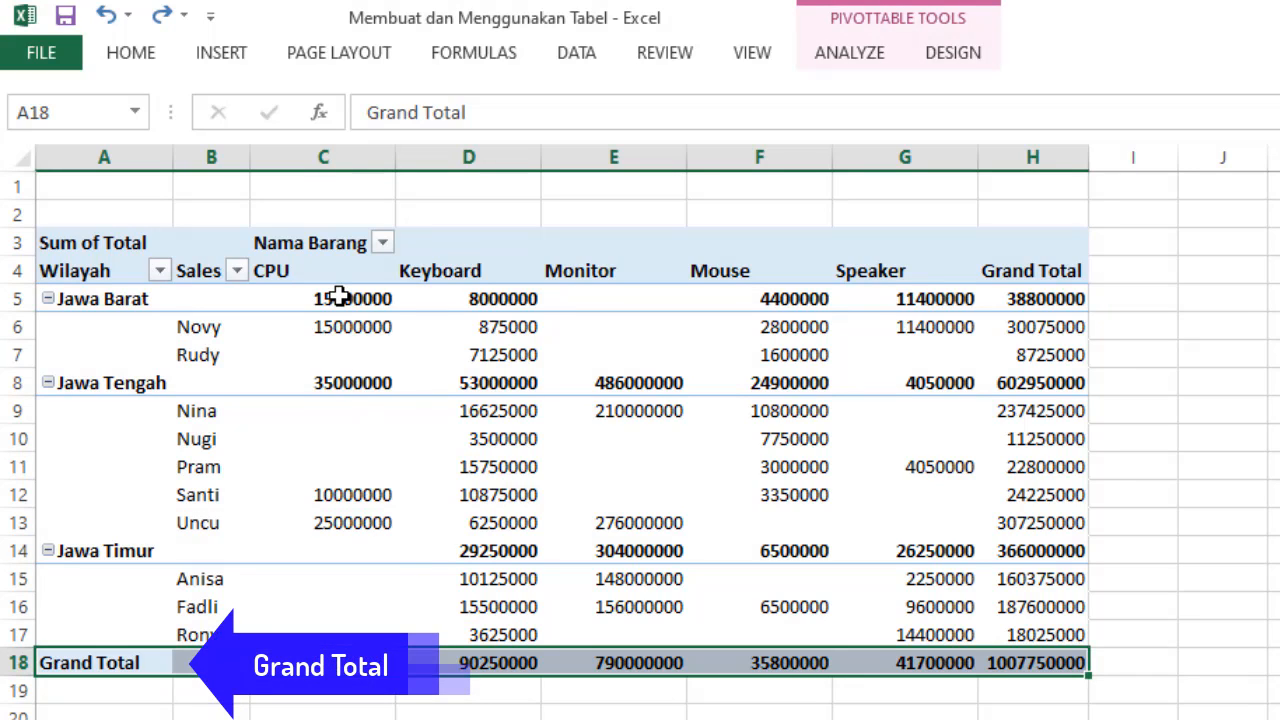
{"action": "mouse_move", "coordinate": [340, 296]}
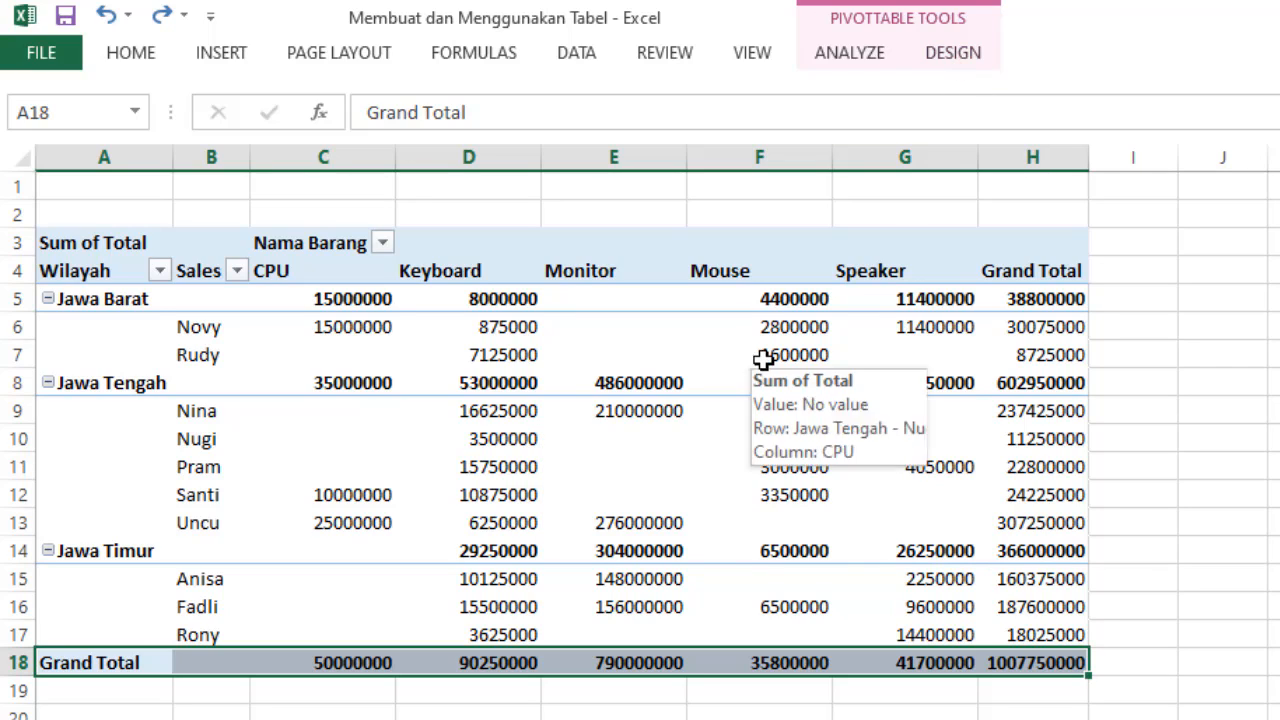
- Try showing the PivotTable's grand totals for columns only, and turn them back on for rows and columns
{"action": "left_click", "coordinate": [949, 52]}
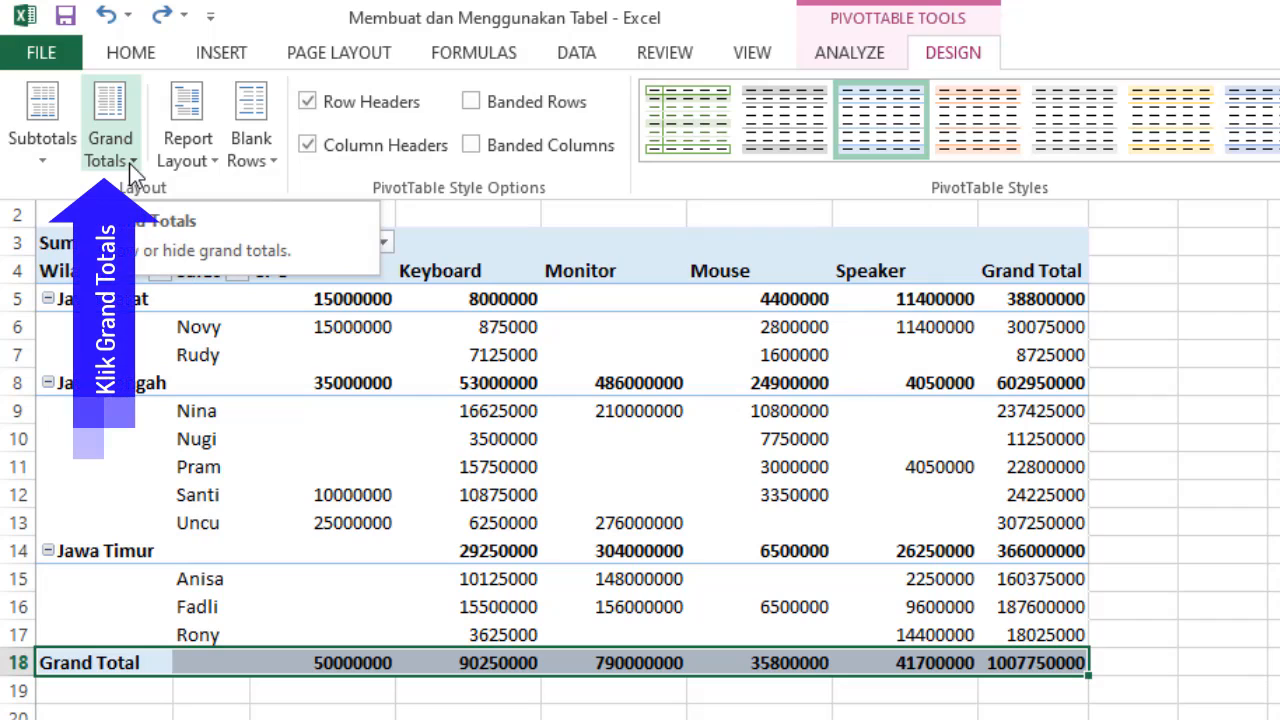
{"action": "left_click", "coordinate": [129, 163]}
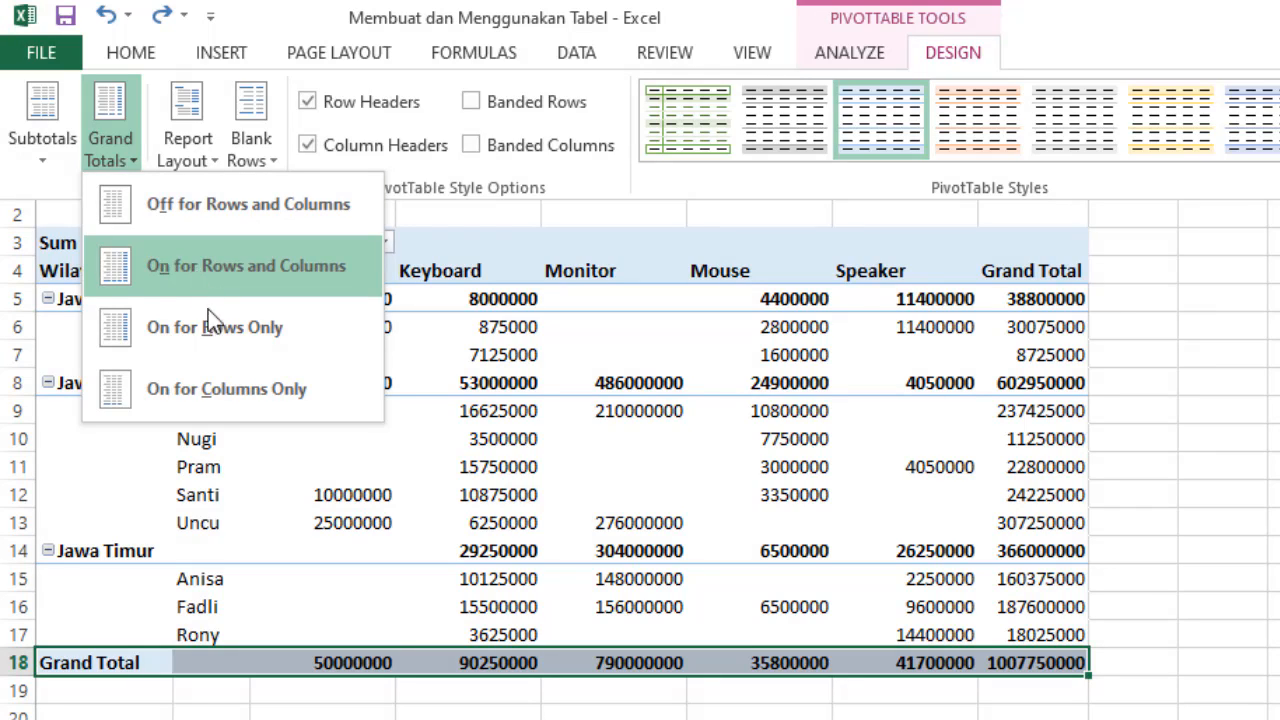
{"action": "left_click", "coordinate": [208, 393]}
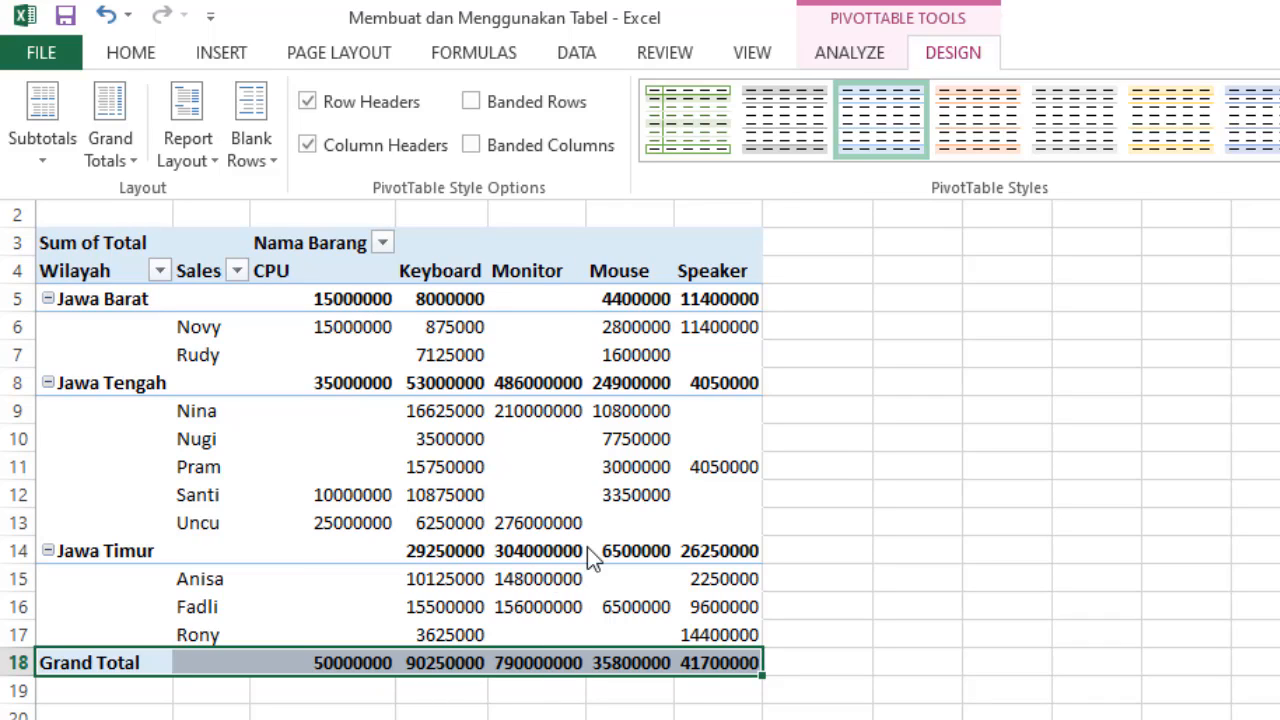
{"action": "mouse_move", "coordinate": [740, 355]}
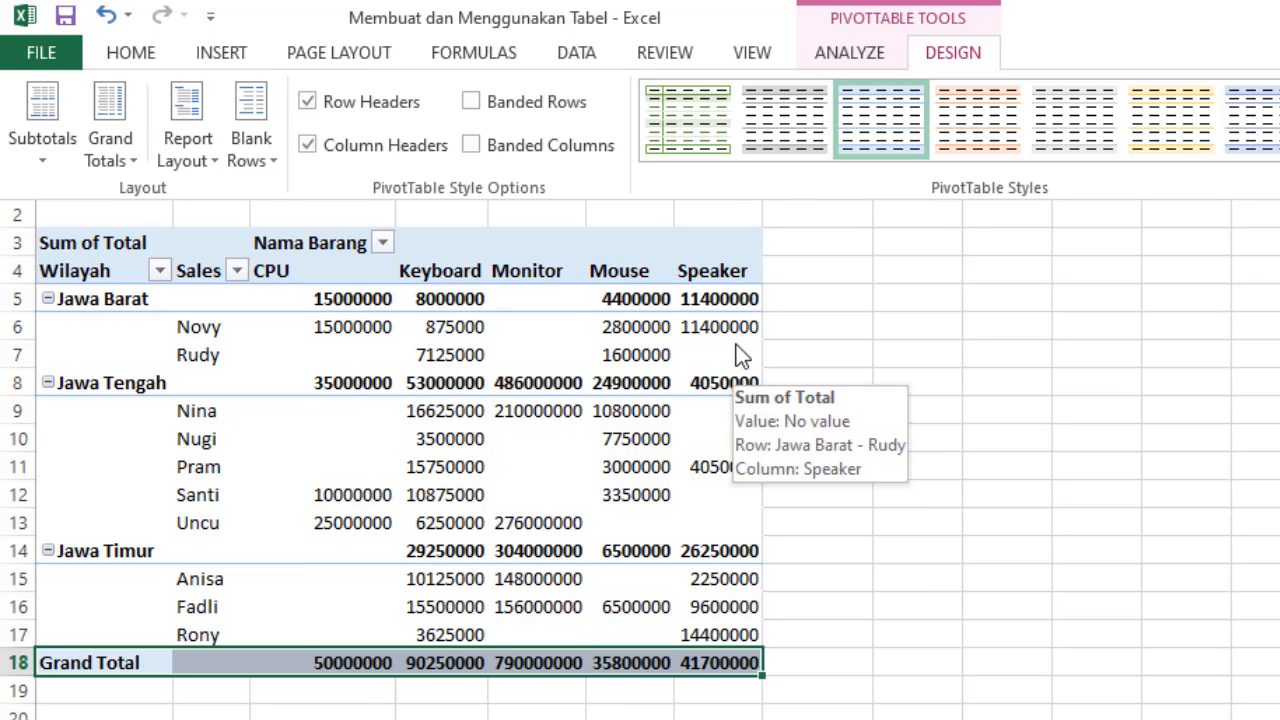
{"action": "left_click", "coordinate": [131, 159]}
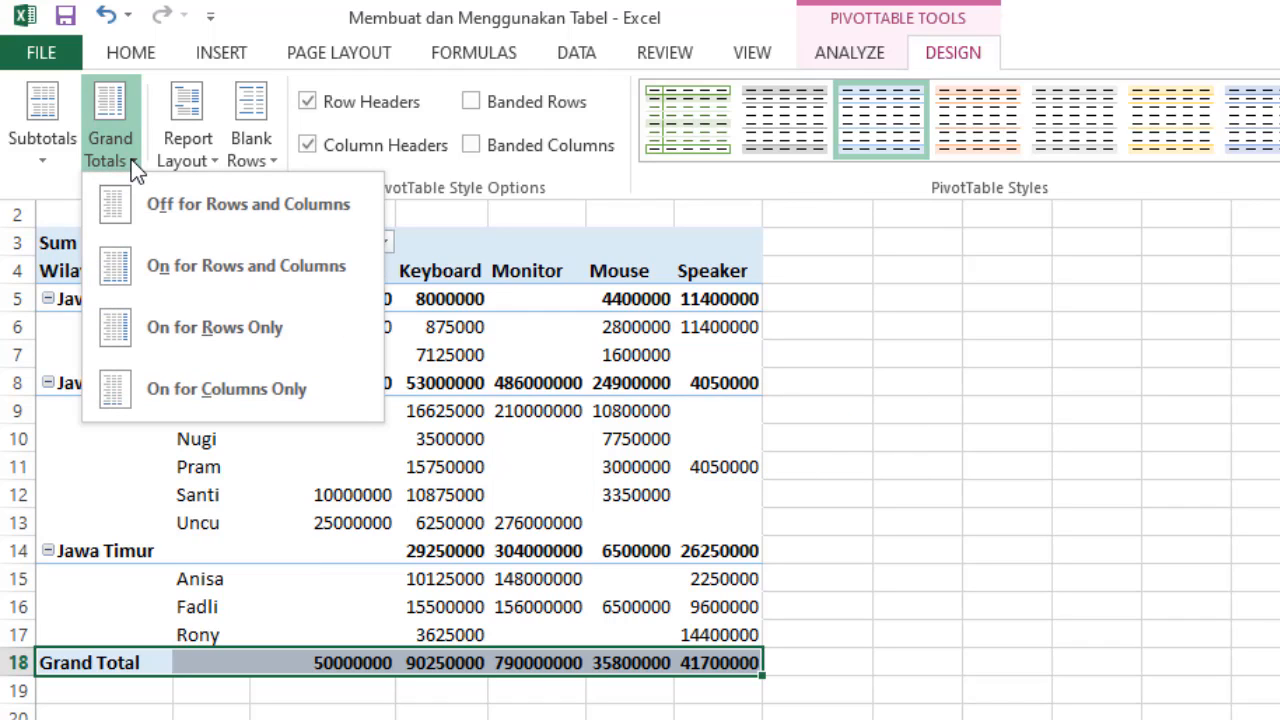
{"action": "left_click", "coordinate": [230, 271]}
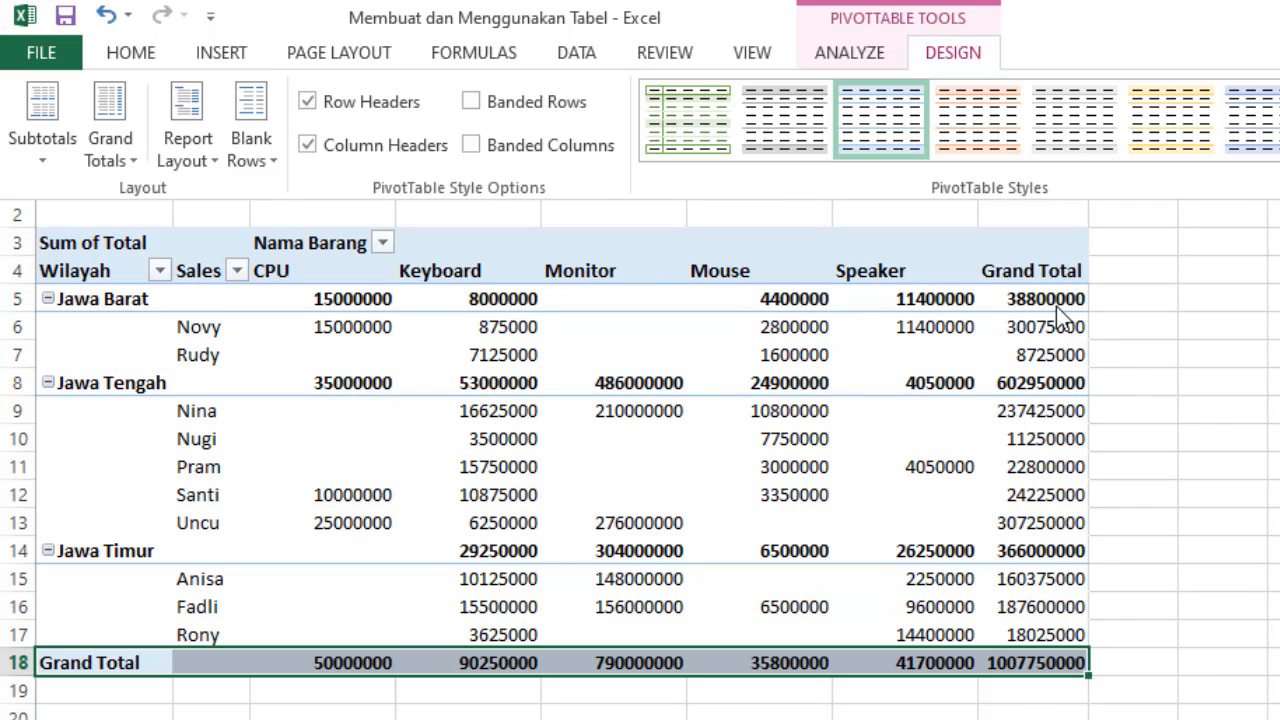
- Show all of the PivotTable's subtotals at the bottom of each group
{"action": "mouse_move", "coordinate": [1051, 300]}
{"action": "mouse_move", "coordinate": [351, 396]}
{"action": "mouse_move", "coordinate": [295, 298]}
{"action": "mouse_move", "coordinate": [387, 436]}
{"action": "left_click", "coordinate": [44, 162]}
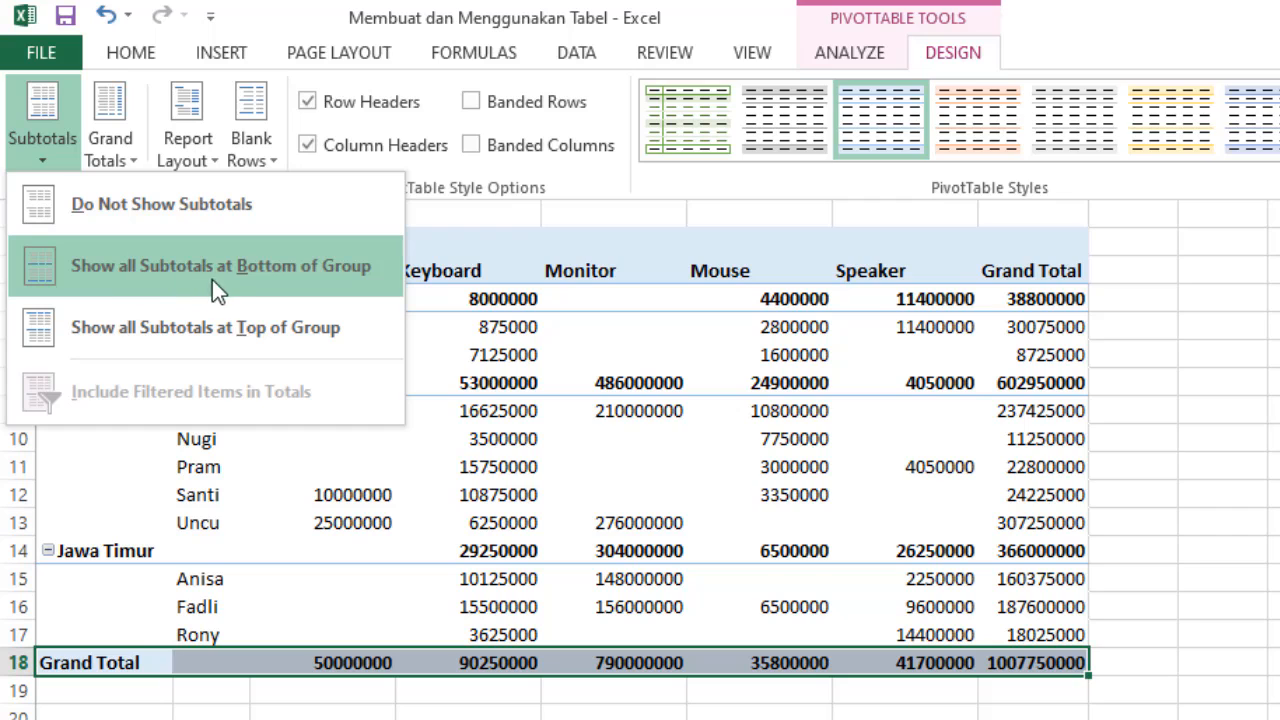
{"action": "left_click", "coordinate": [273, 266]}
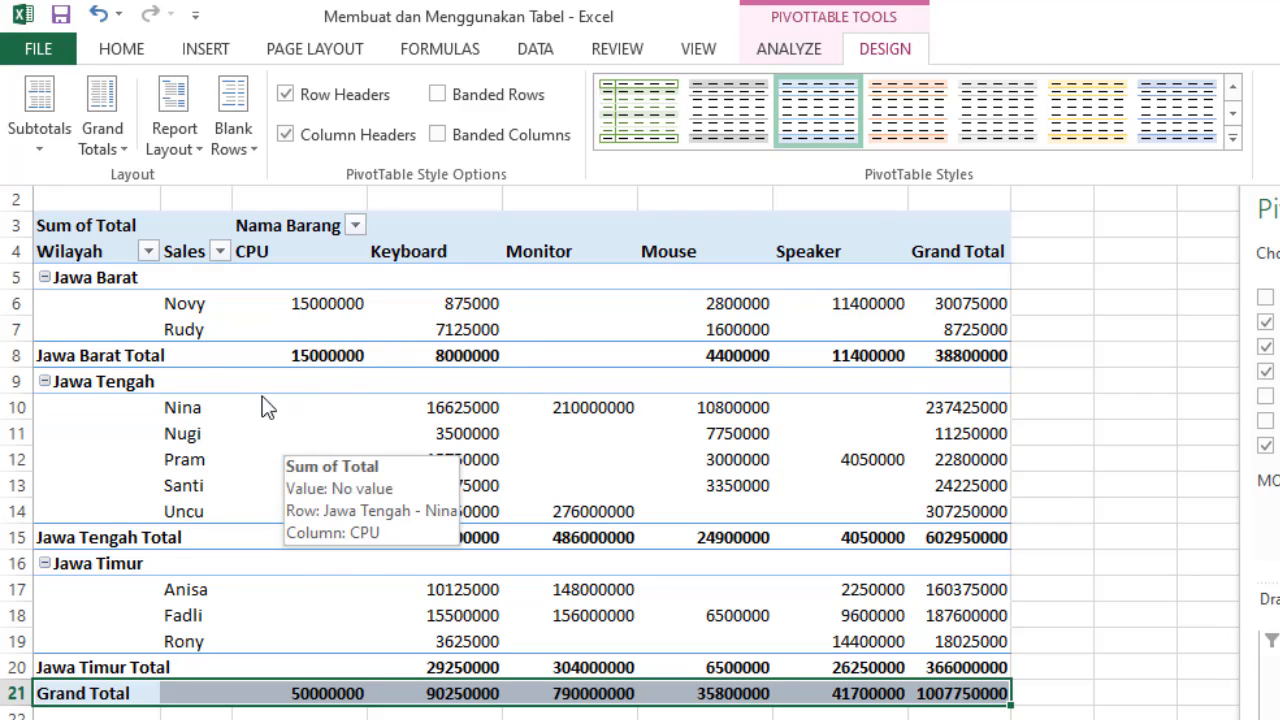
- Try hiding the PivotTable's subtotals, and return them to the bottom of each group
{"action": "left_click", "coordinate": [40, 150]}
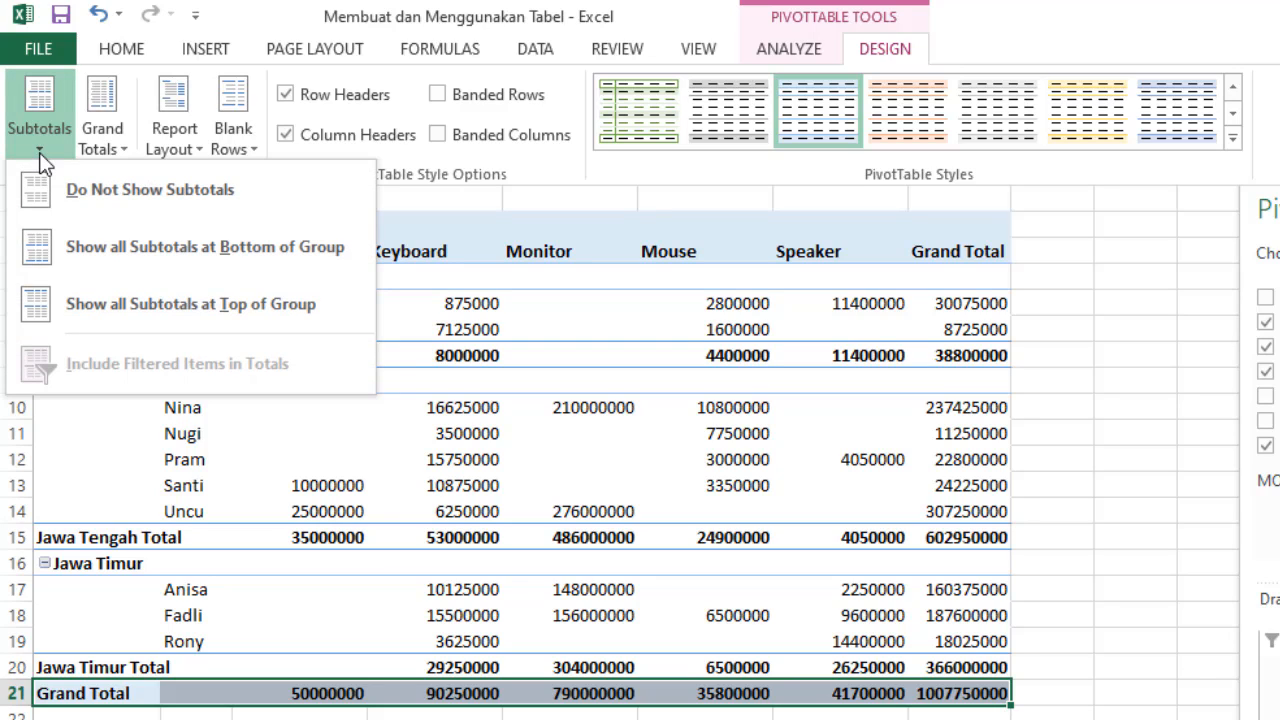
{"action": "left_click", "coordinate": [119, 189]}
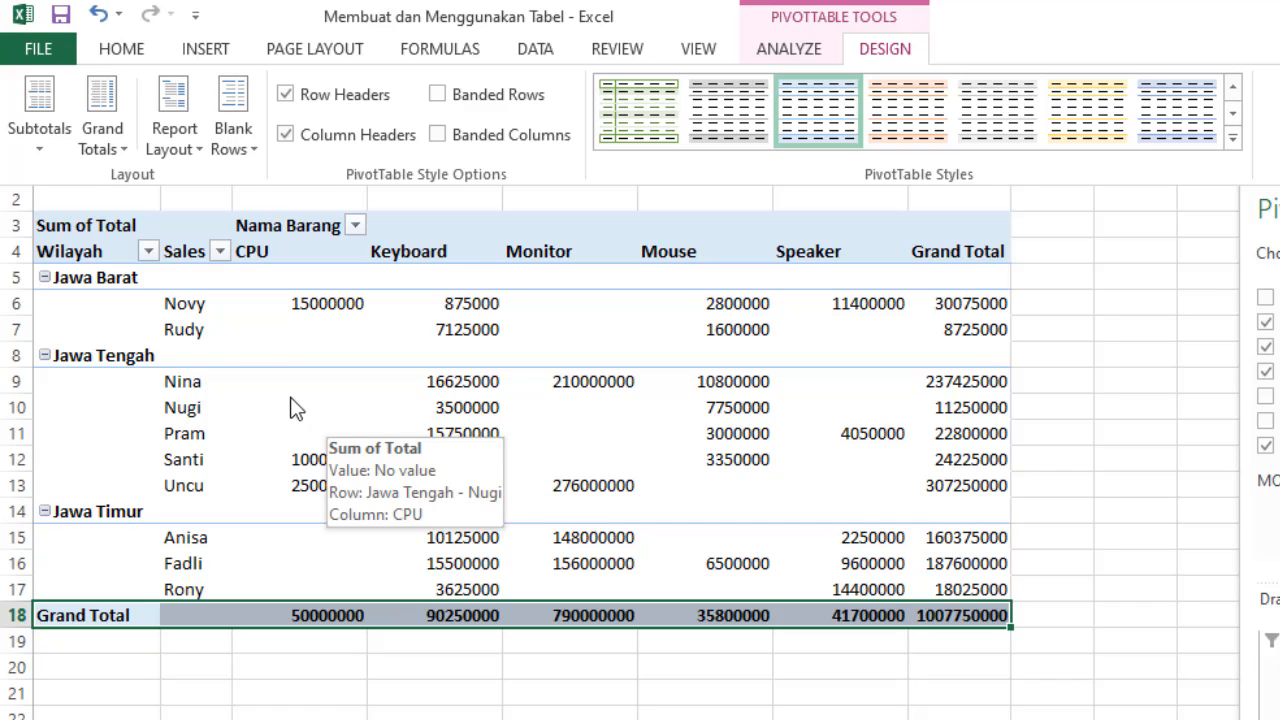
{"action": "left_click", "coordinate": [37, 146]}
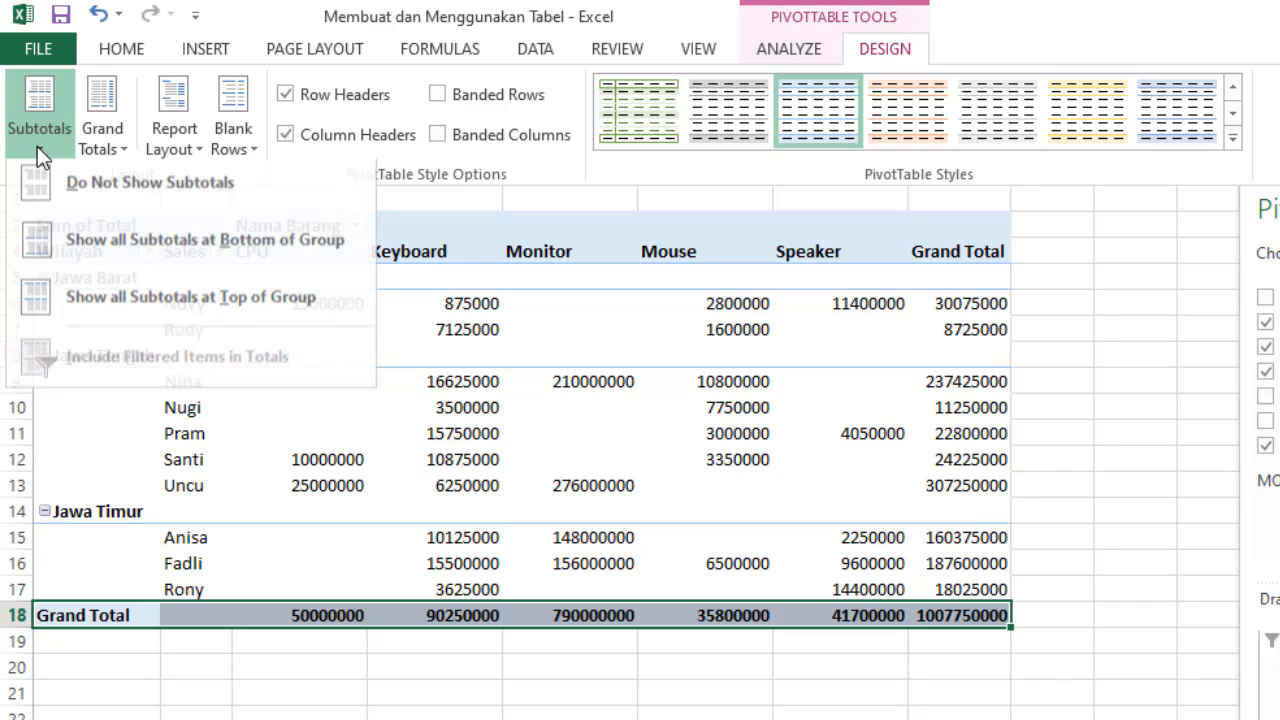
{"action": "left_click", "coordinate": [151, 249]}
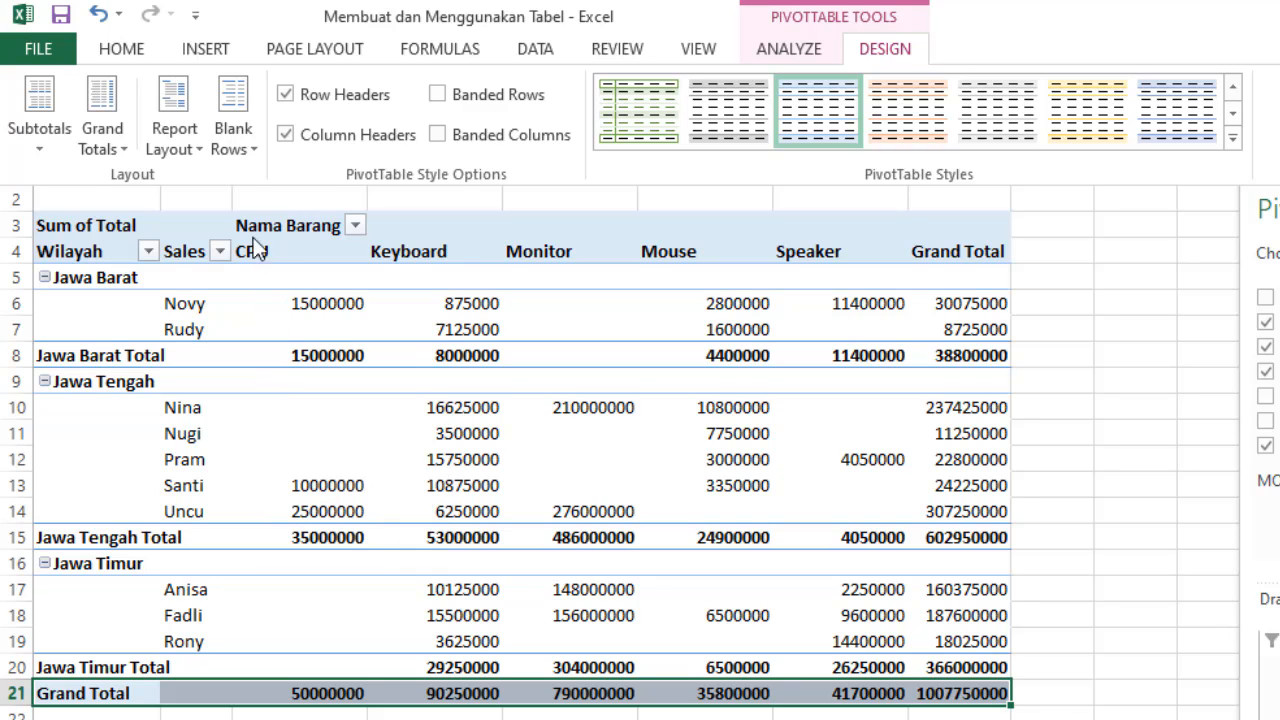
- Insert a blank line after each item in the PivotTable
{"action": "left_click", "coordinate": [258, 162]}
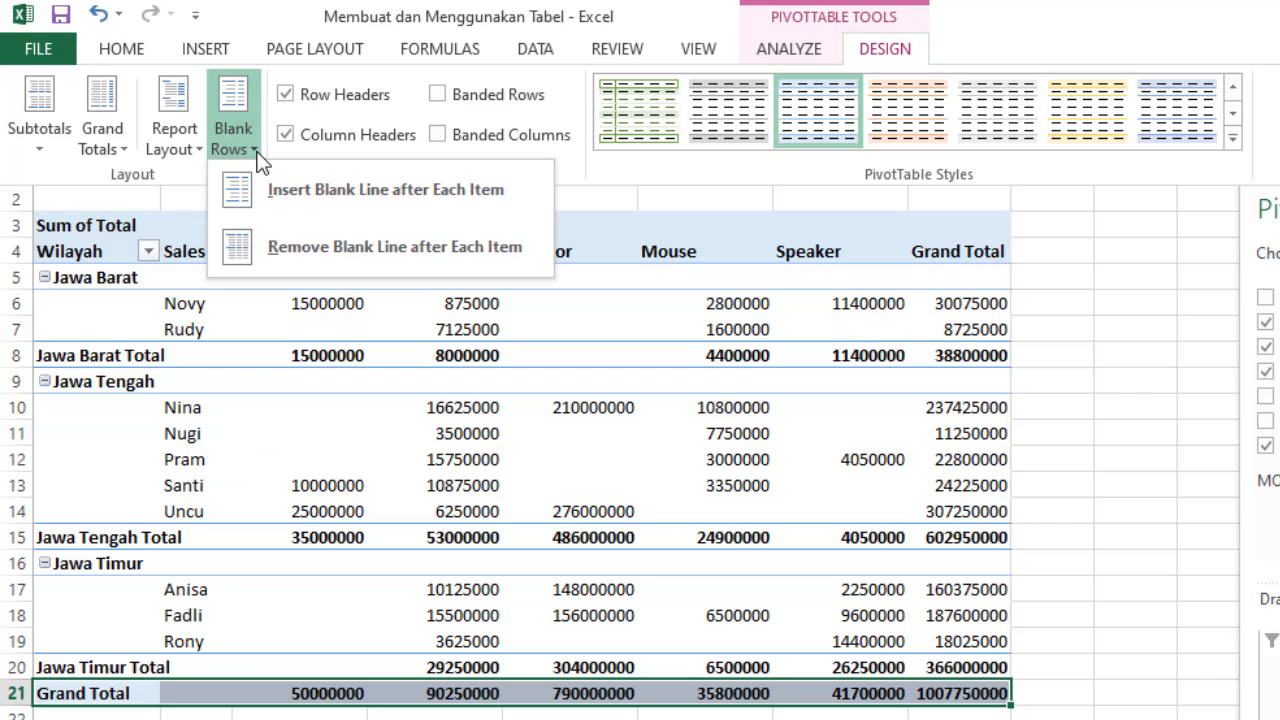
{"action": "left_click", "coordinate": [303, 200]}
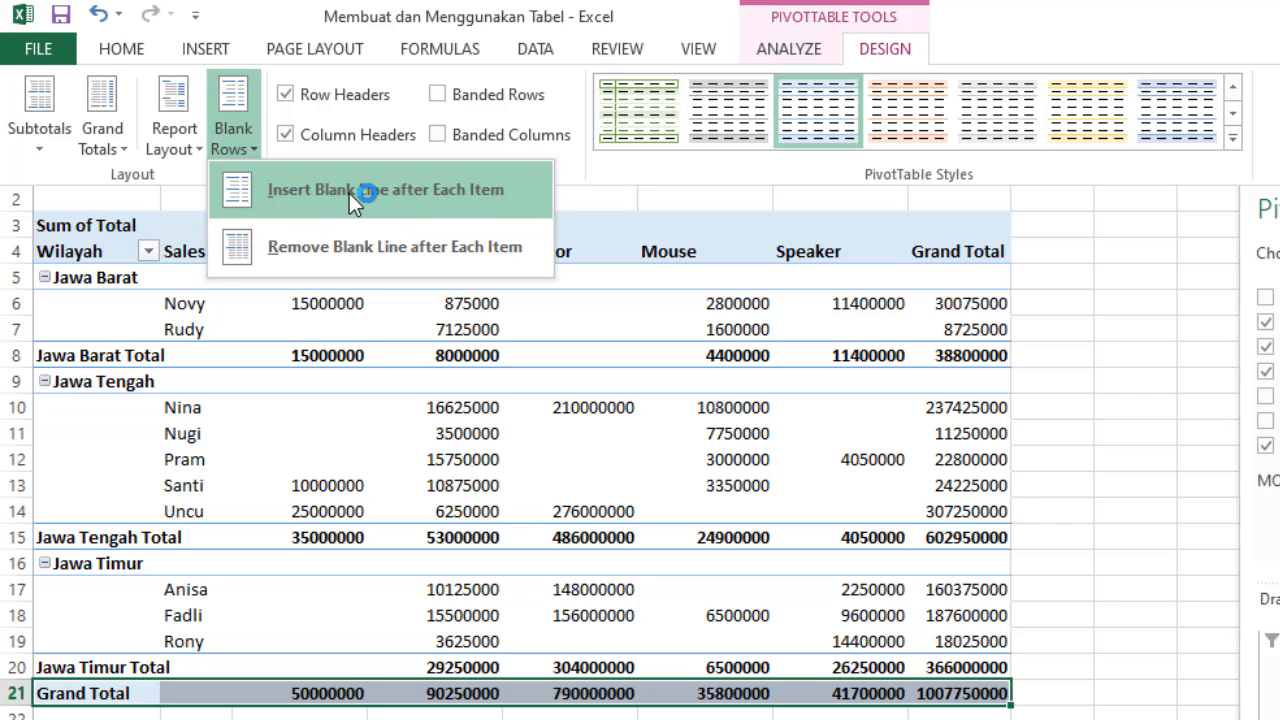
{"action": "left_click", "coordinate": [349, 193]}
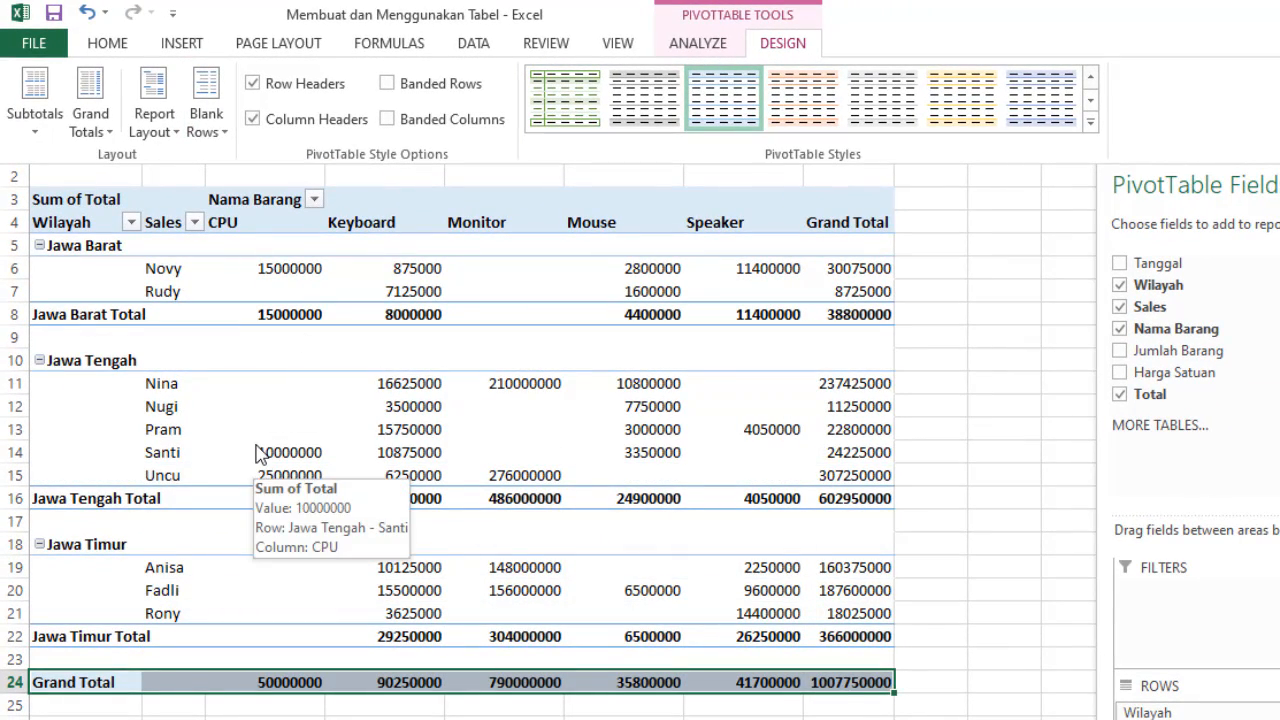
- Turn on banded rows and banded columns for the PivotTable
{"action": "mouse_move", "coordinate": [389, 412]}
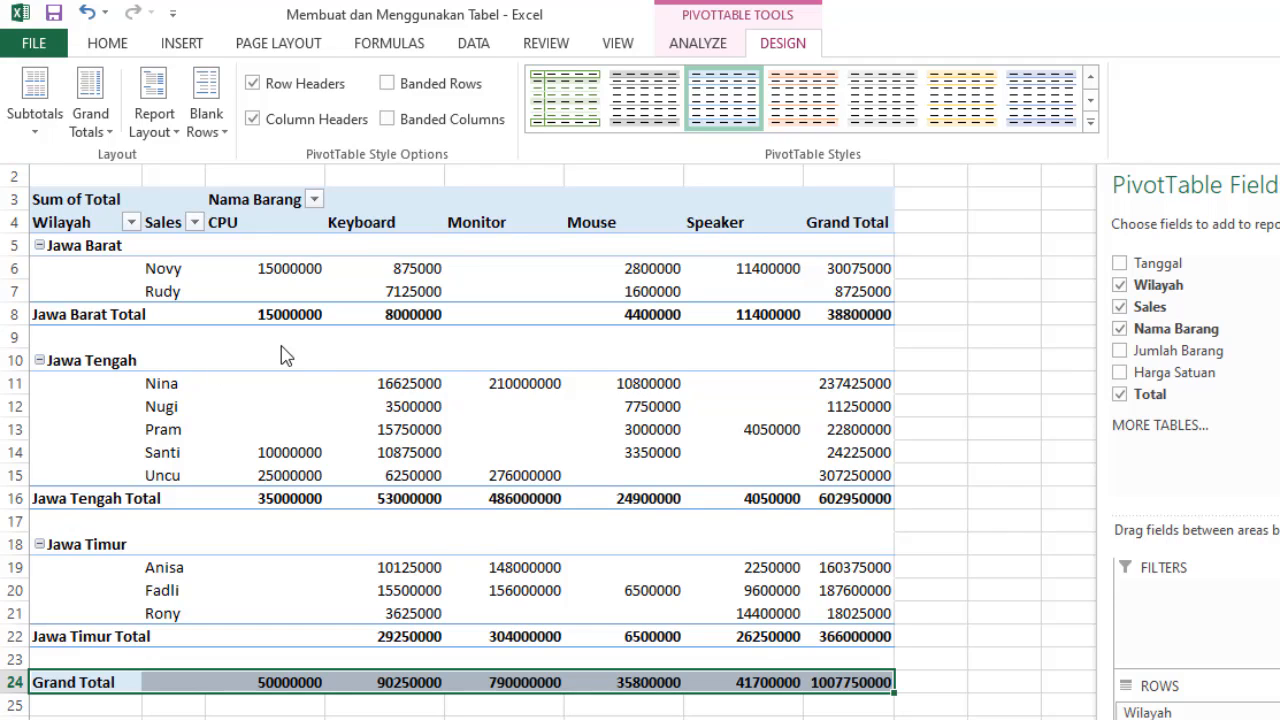
{"action": "mouse_move", "coordinate": [437, 467]}
{"action": "left_click", "coordinate": [387, 85]}
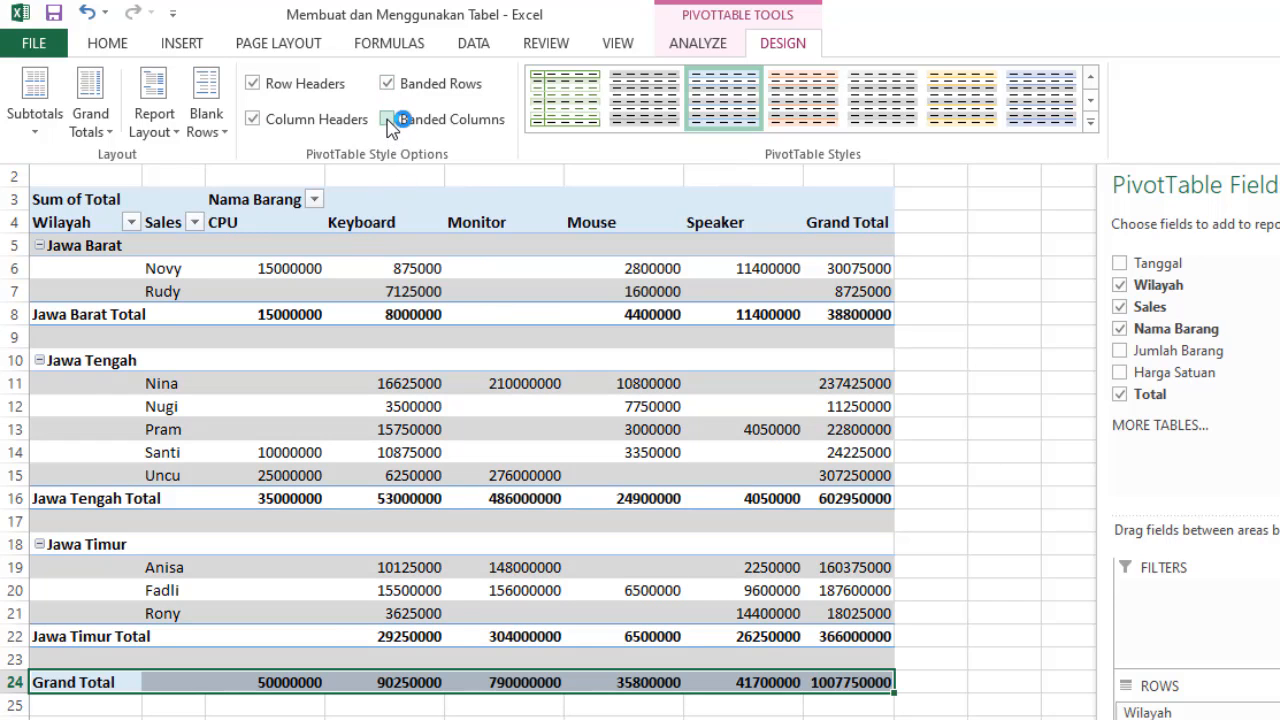
{"action": "left_click", "coordinate": [389, 120]}
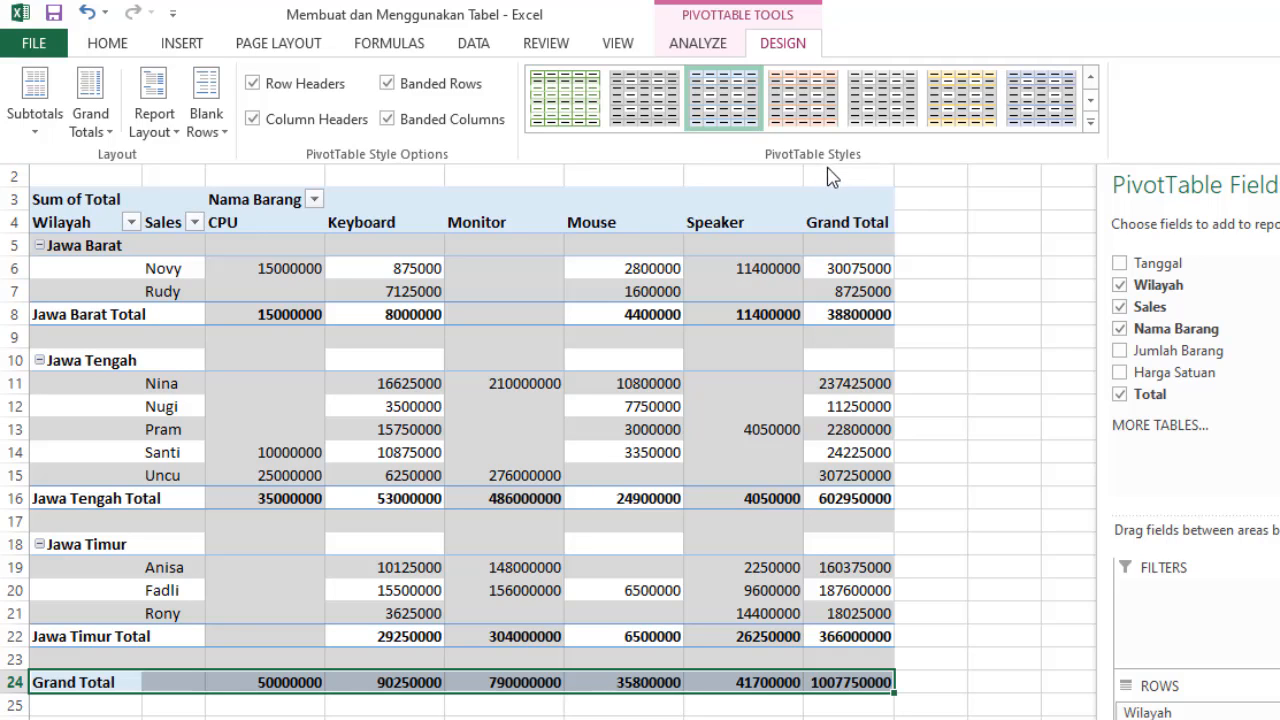
- Apply the solid blue PivotTable style with black header from the third row of the Dark styles
{"action": "left_click", "coordinate": [1092, 122]}
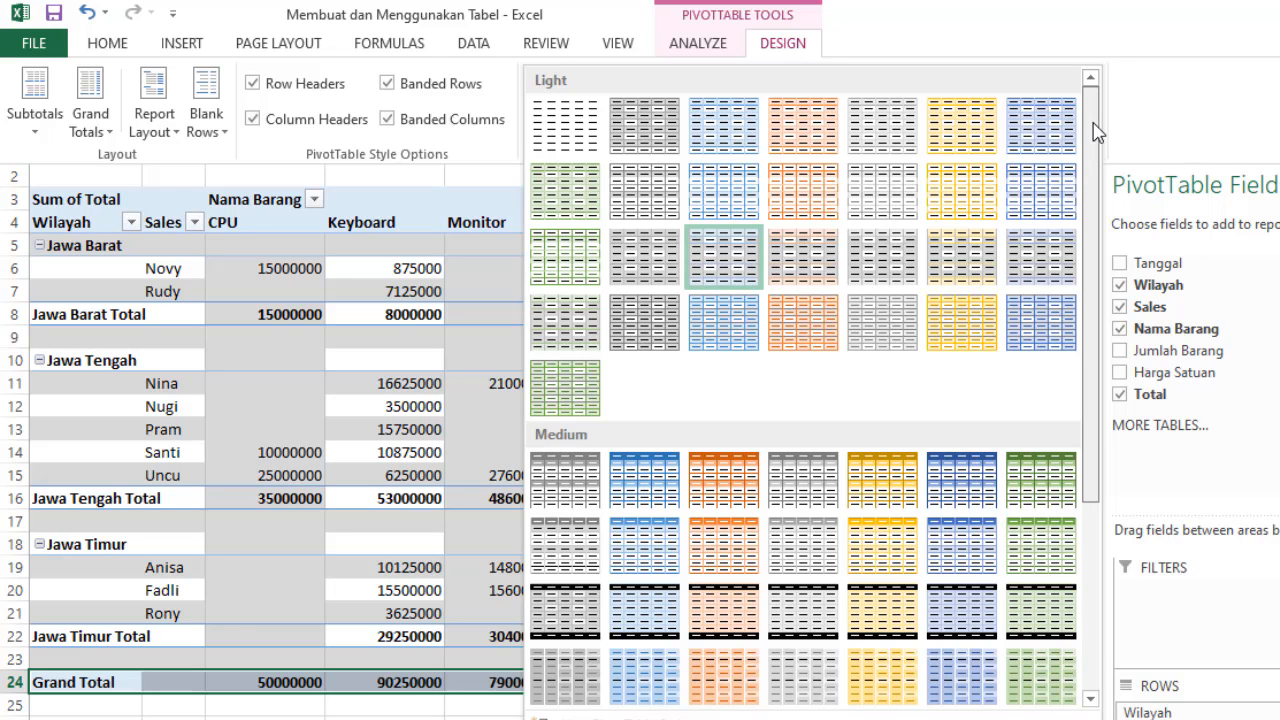
{"action": "scroll", "coordinate": [1097, 132], "scroll_direction": "down", "scroll_amount": 3}
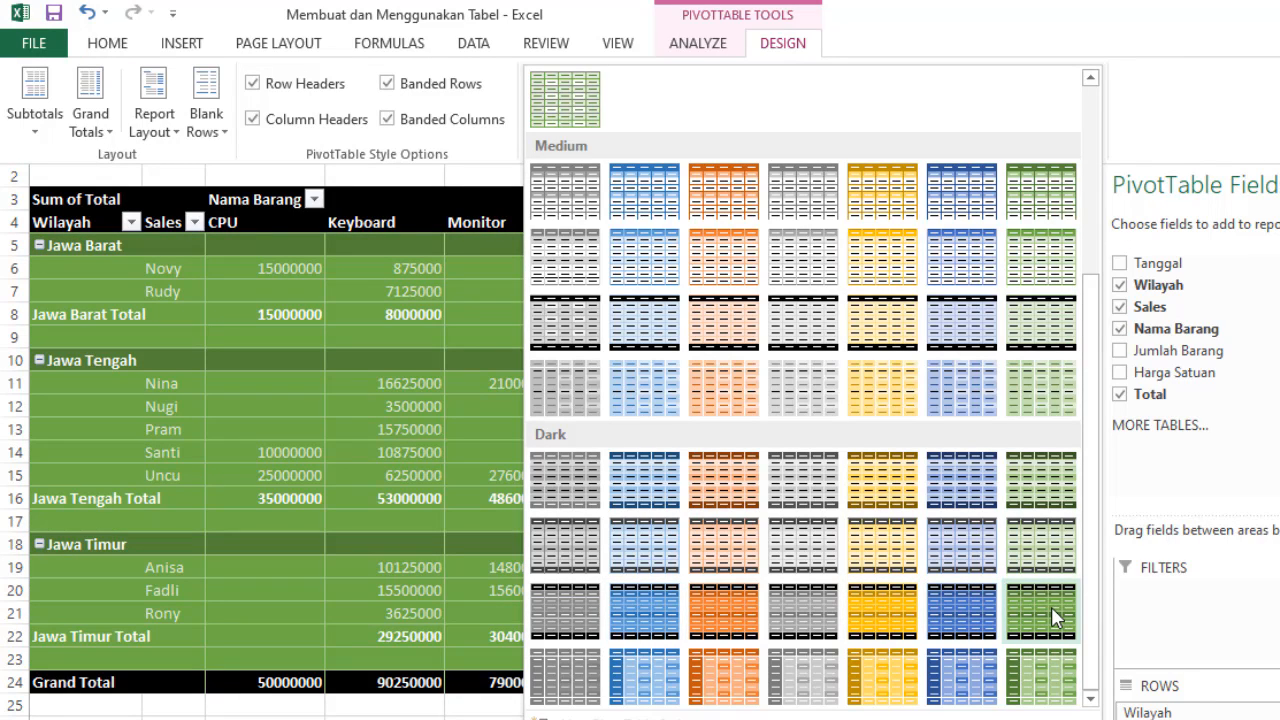
{"action": "left_click", "coordinate": [961, 611]}
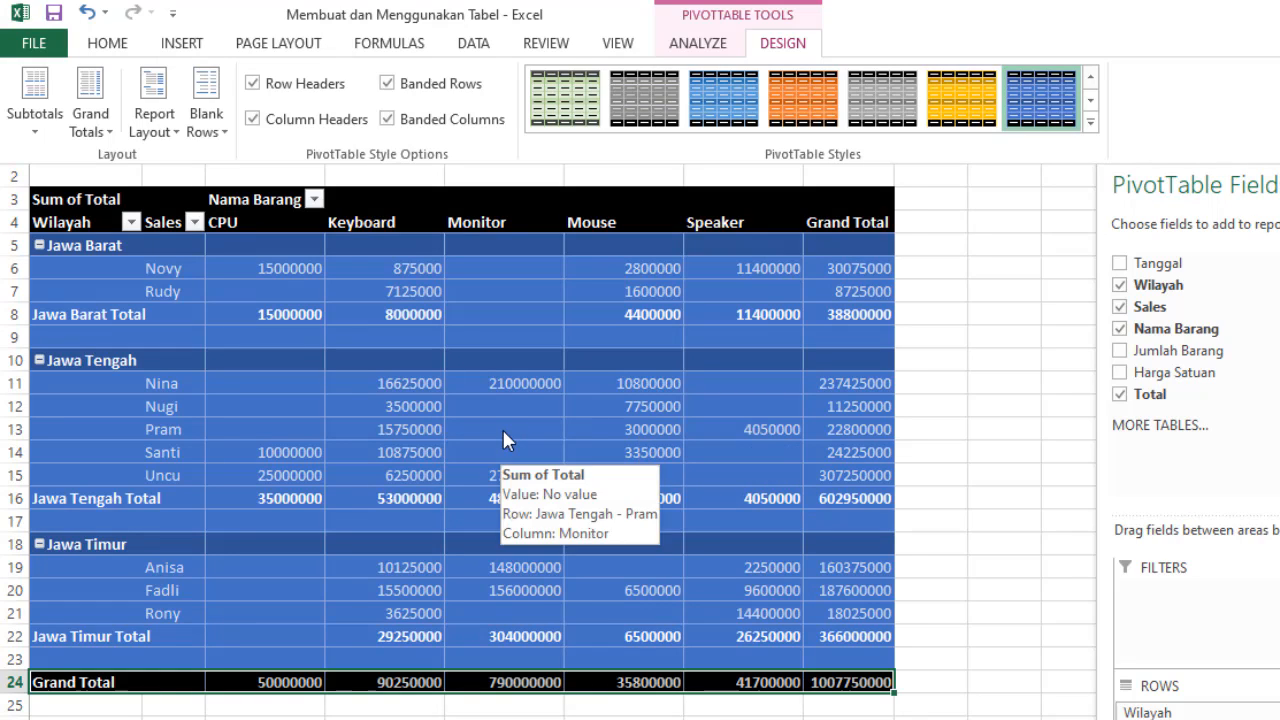
- Set the PivotTable options to show 0 for empty cells
{"action": "left_click", "coordinate": [485, 338]}
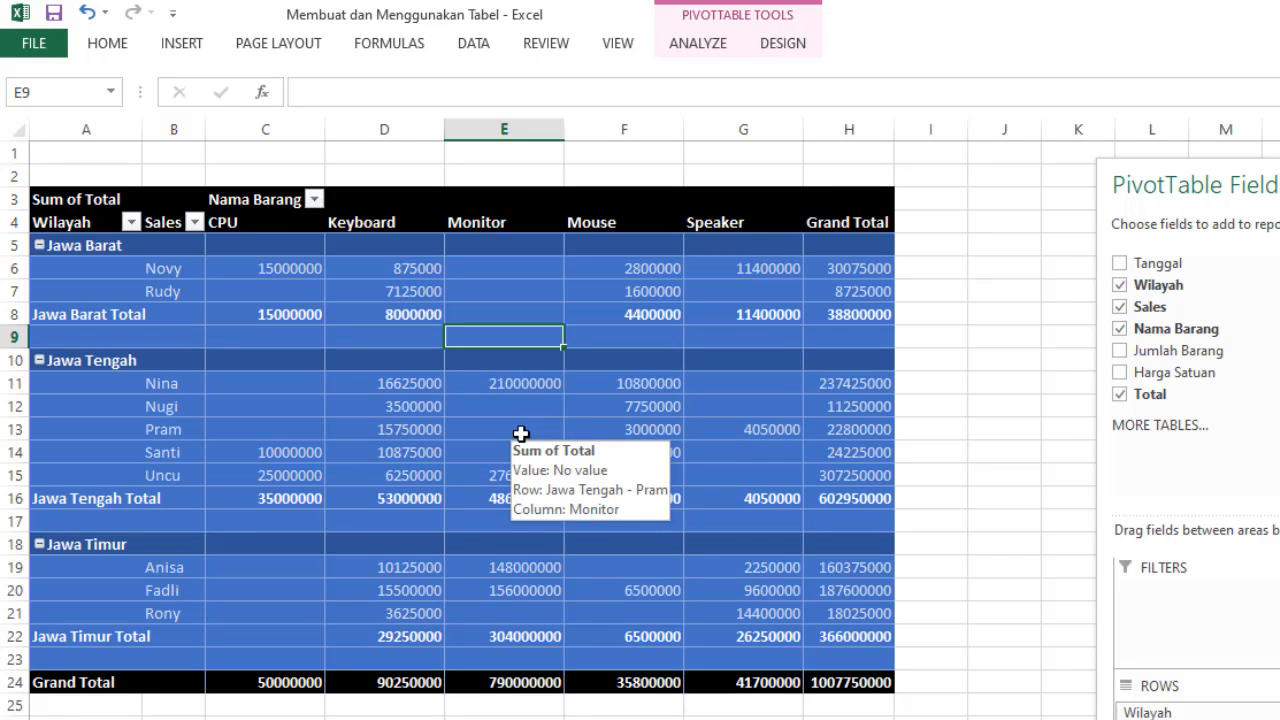
{"action": "right_click", "coordinate": [502, 335]}
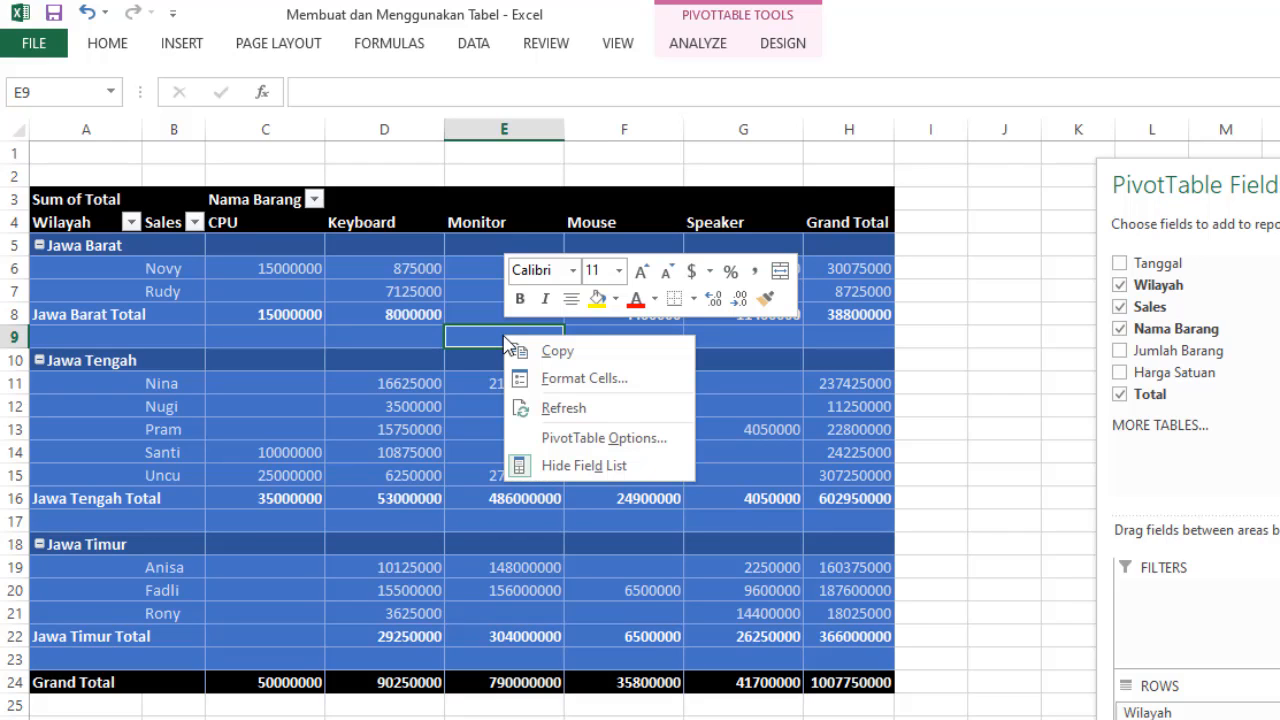
{"action": "left_click", "coordinate": [585, 440]}
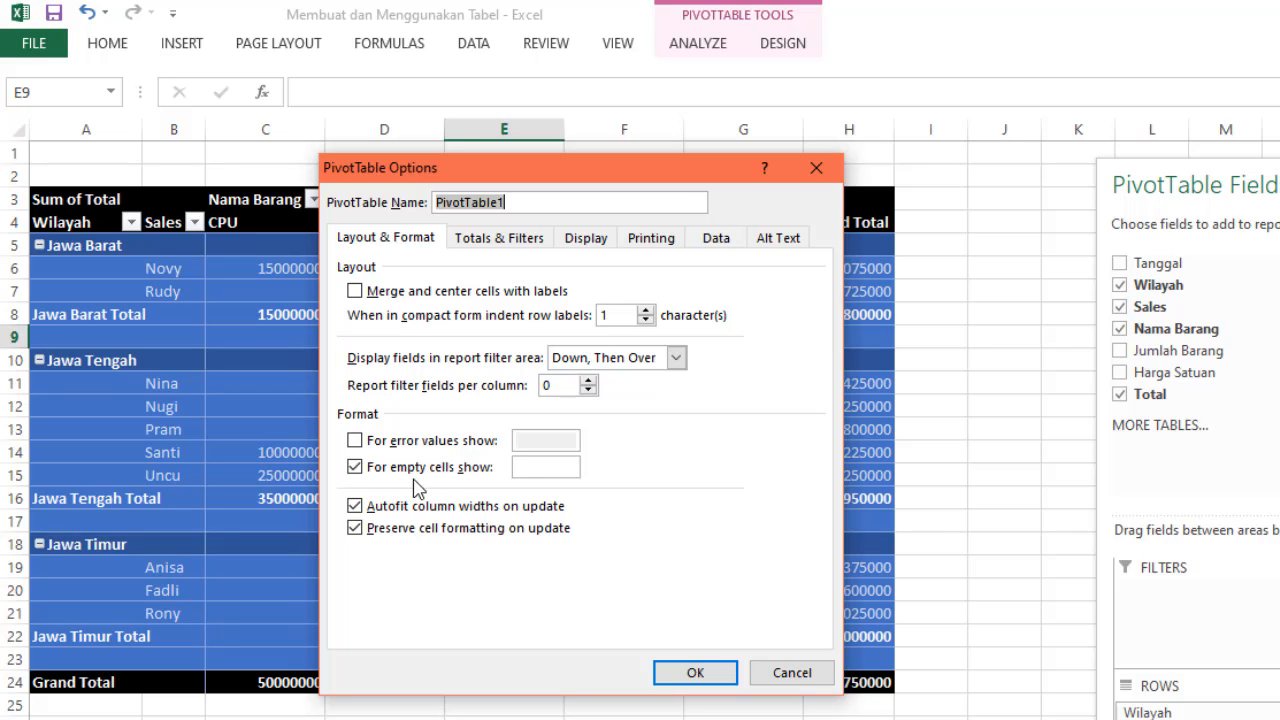
{"action": "left_click", "coordinate": [548, 468]}
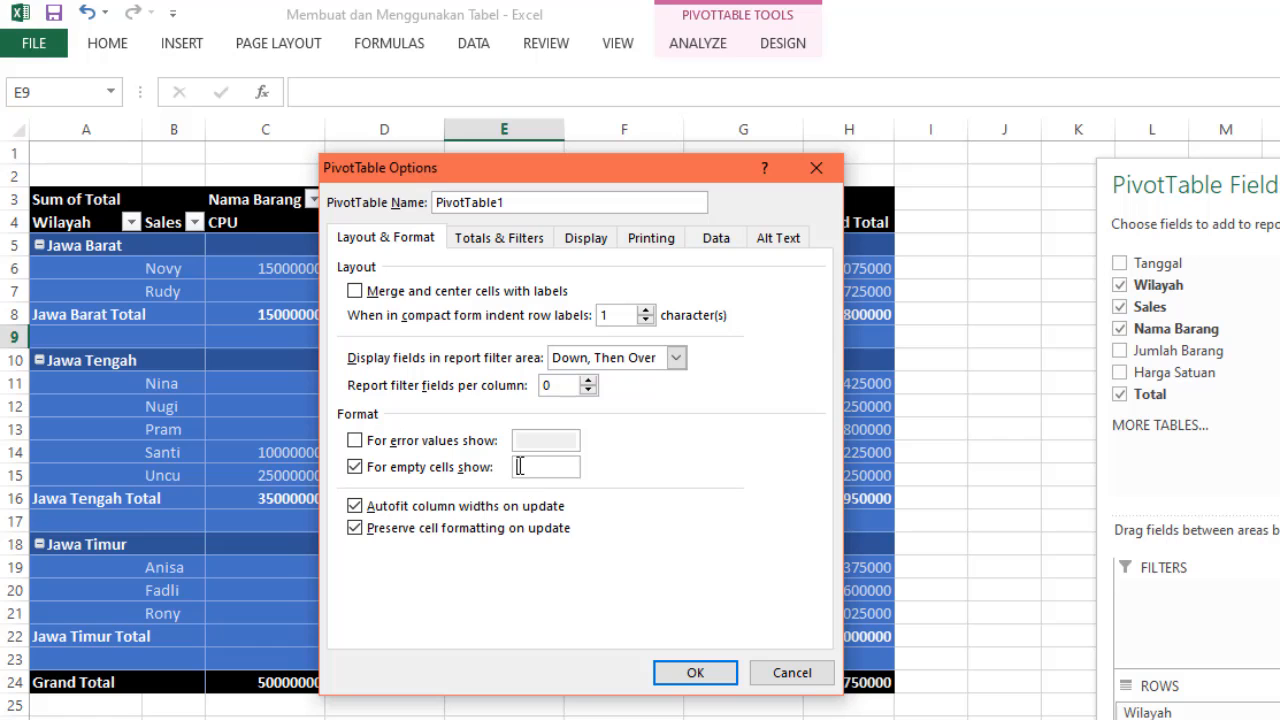
{"action": "type", "text": "0"}
{"action": "left_click", "coordinate": [694, 674]}
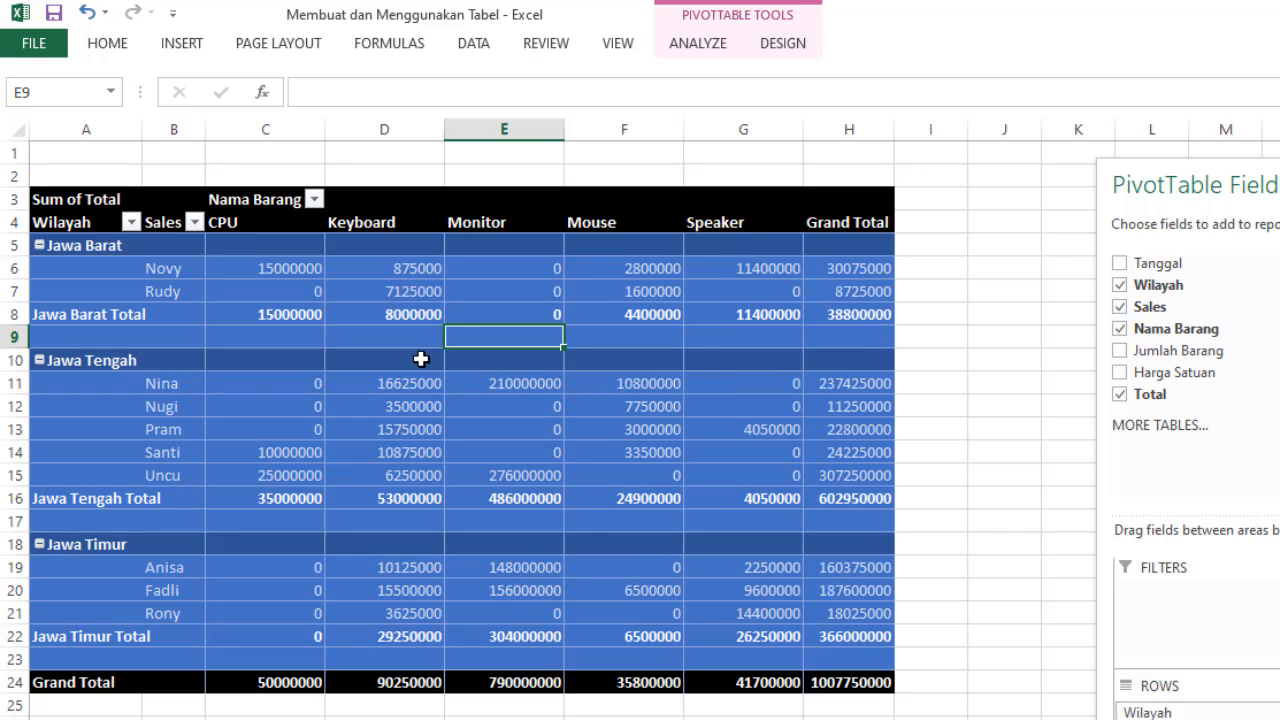
- Format the Sum of Total value field as Number with 0 decimal places and a 1000 separator
{"action": "right_click", "coordinate": [399, 318]}
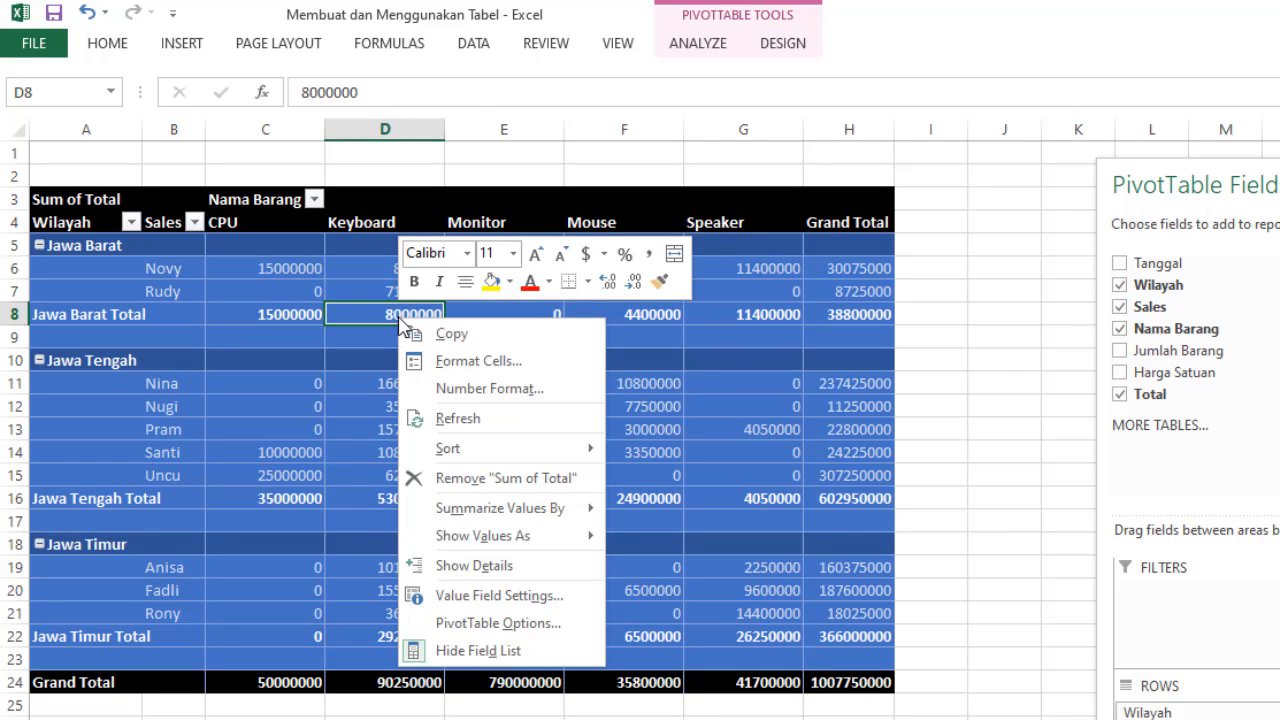
{"action": "left_click", "coordinate": [493, 595]}
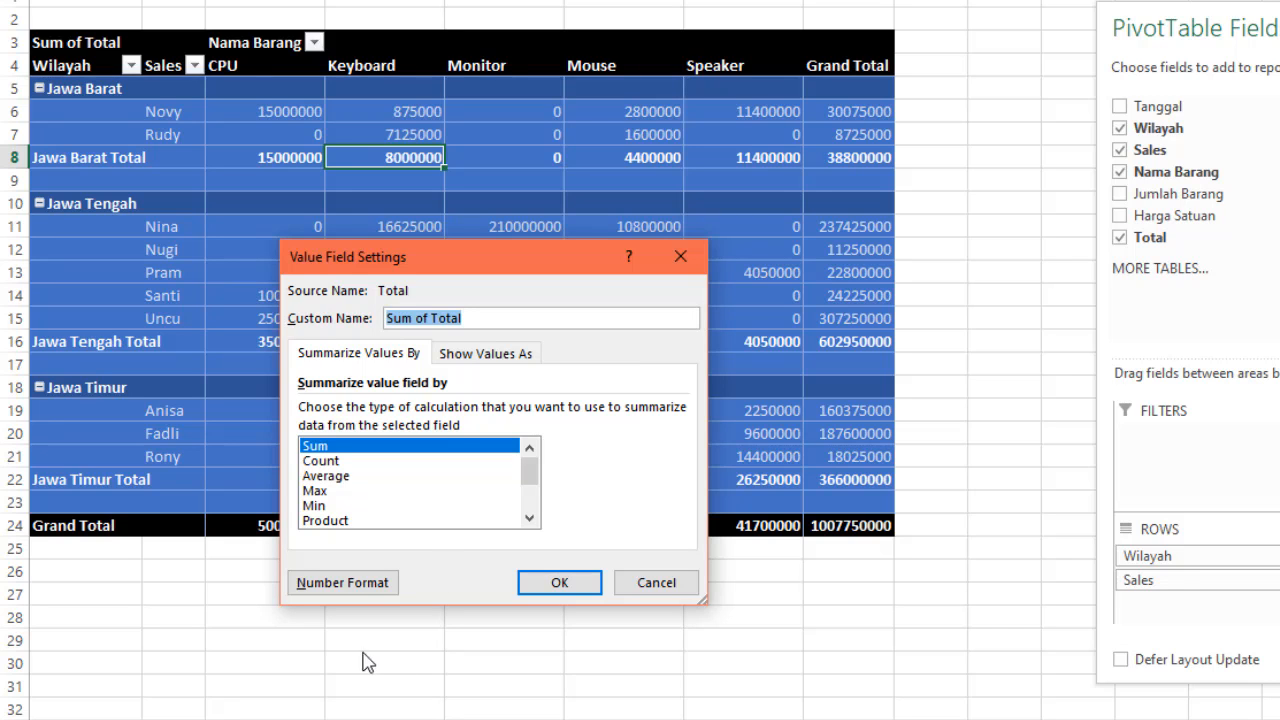
{"action": "left_click", "coordinate": [341, 586]}
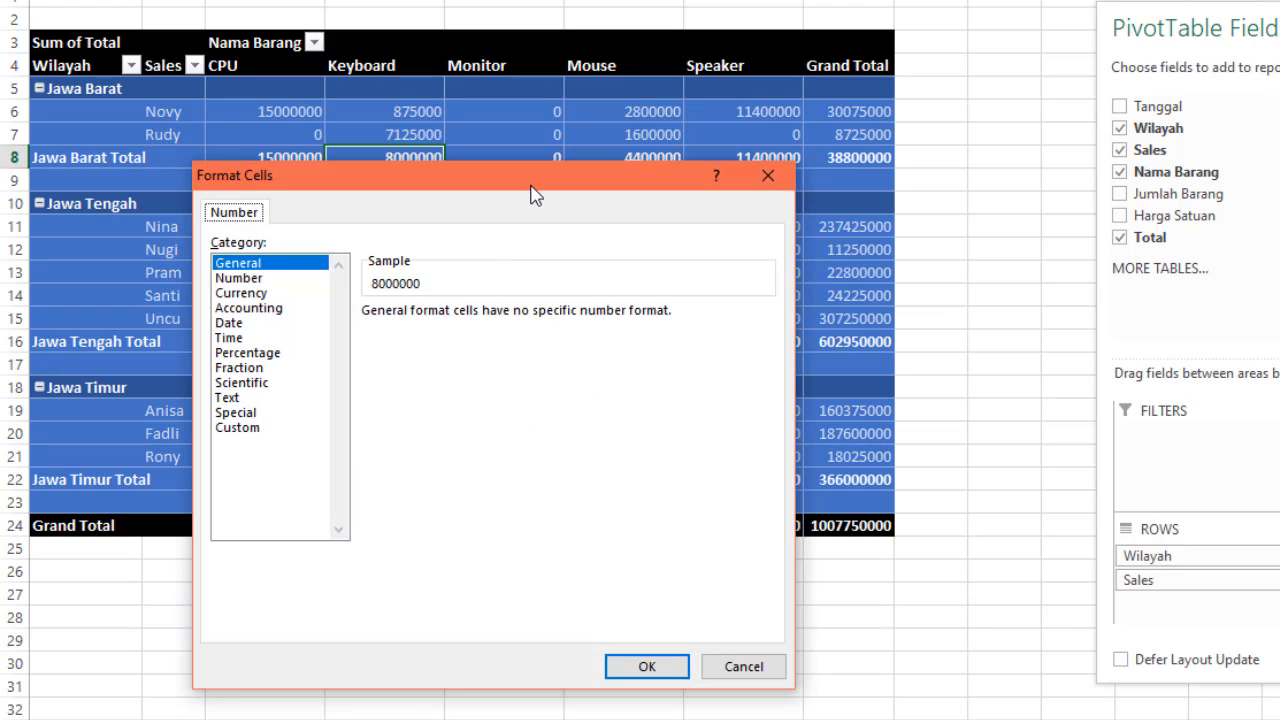
{"action": "left_click", "coordinate": [238, 280]}
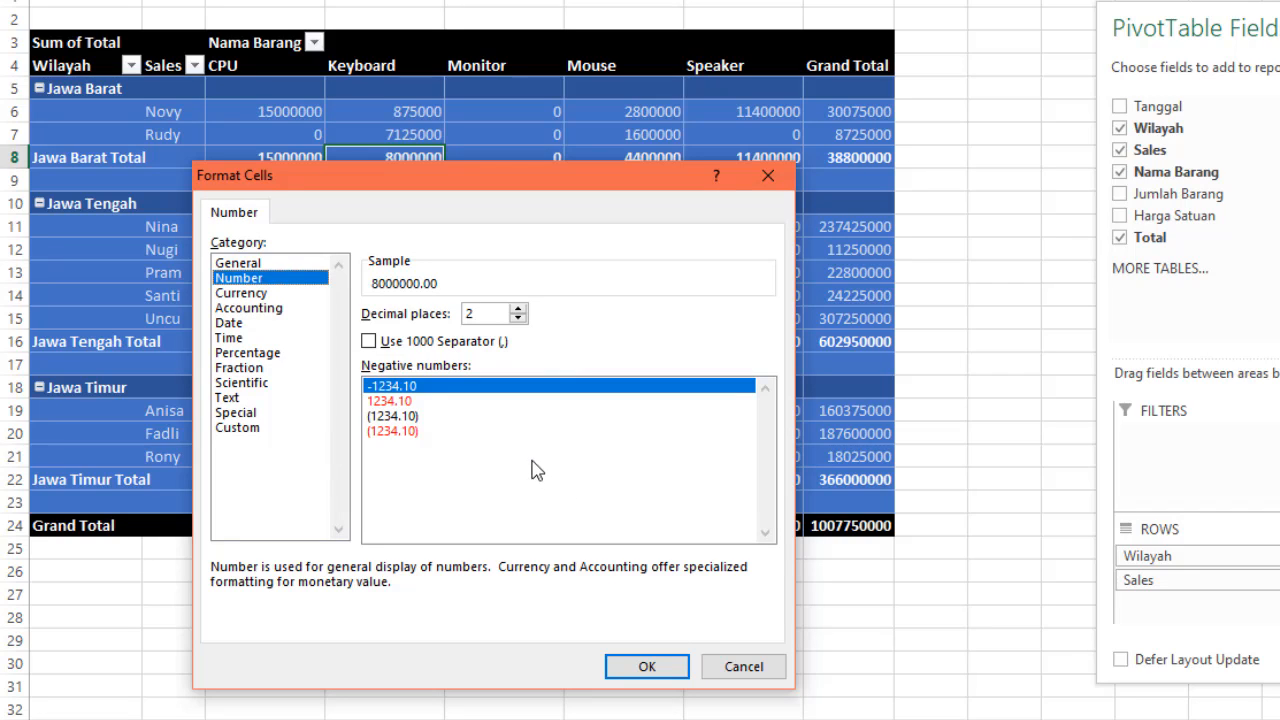
{"action": "left_click", "coordinate": [518, 318]}
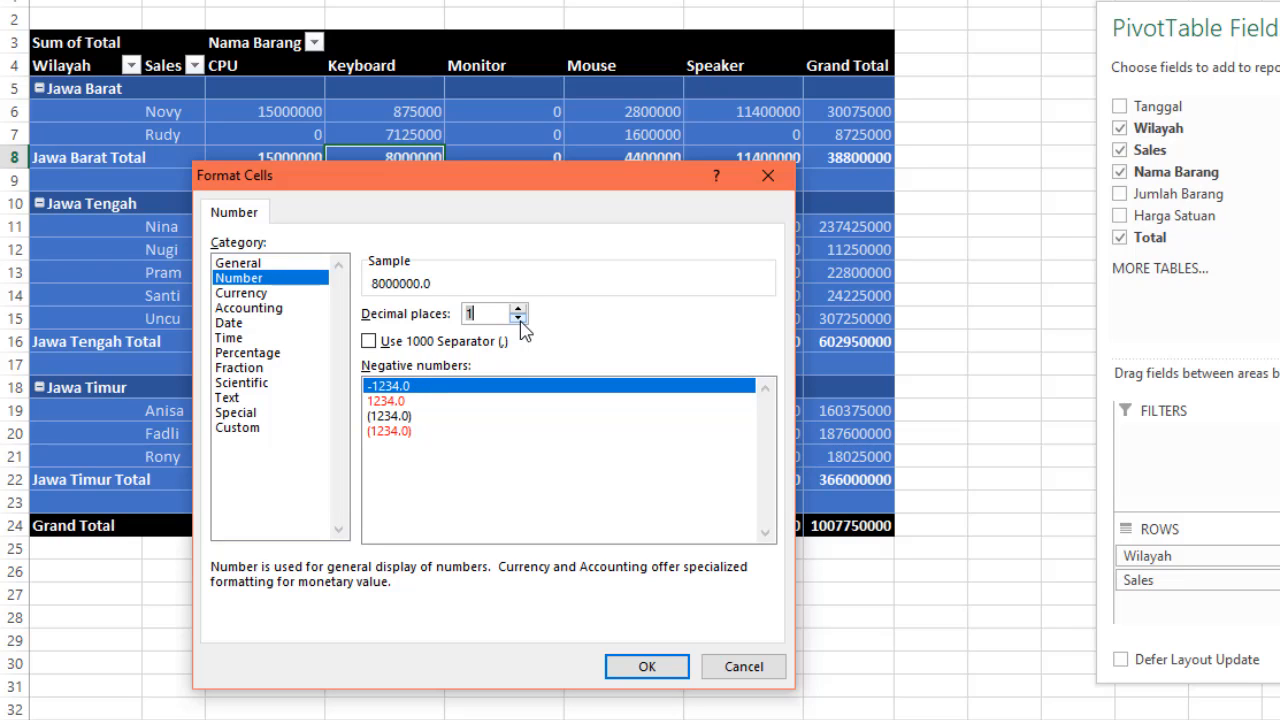
{"action": "left_click", "coordinate": [518, 318]}
{"action": "left_click", "coordinate": [369, 342]}
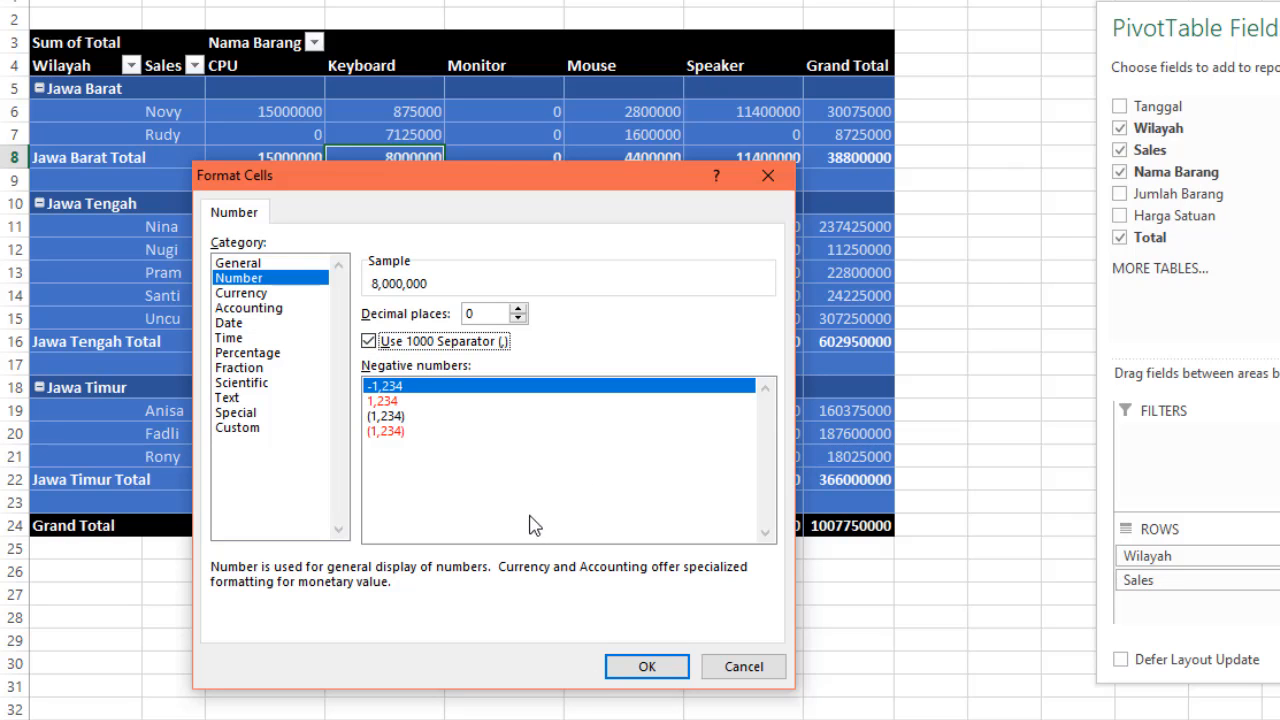
{"action": "left_click", "coordinate": [640, 670]}
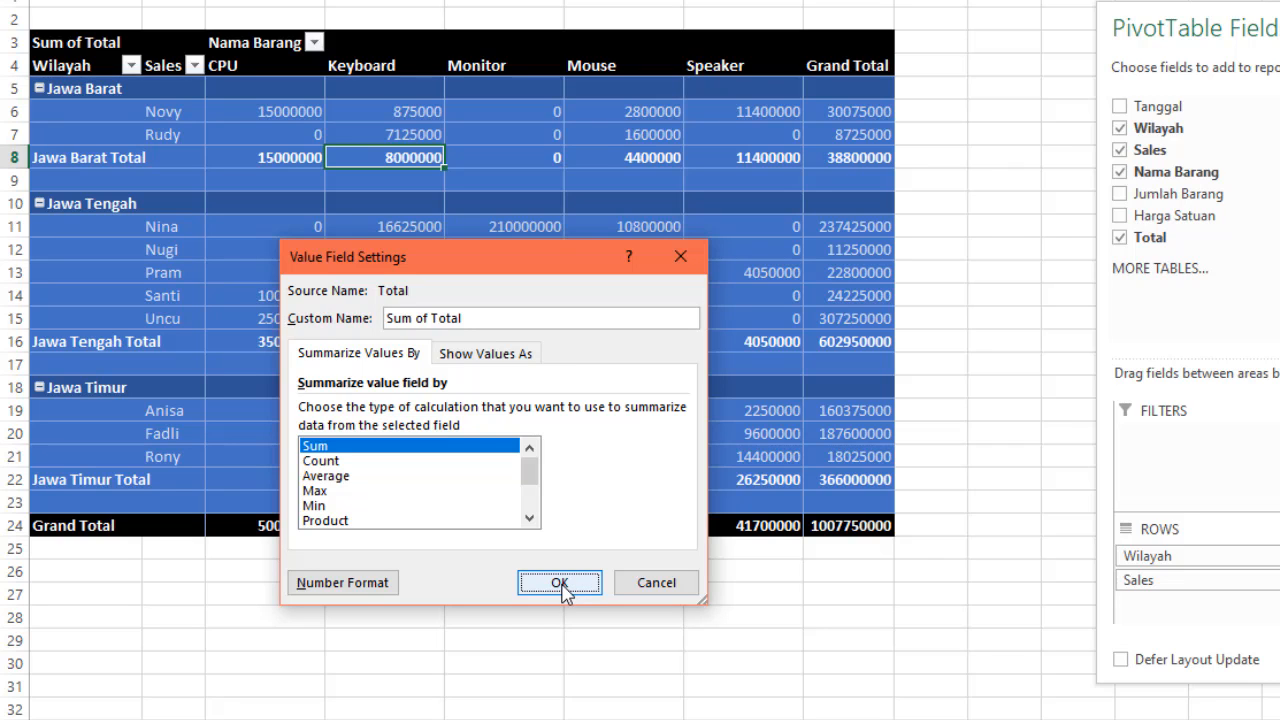
{"action": "left_click", "coordinate": [560, 583]}
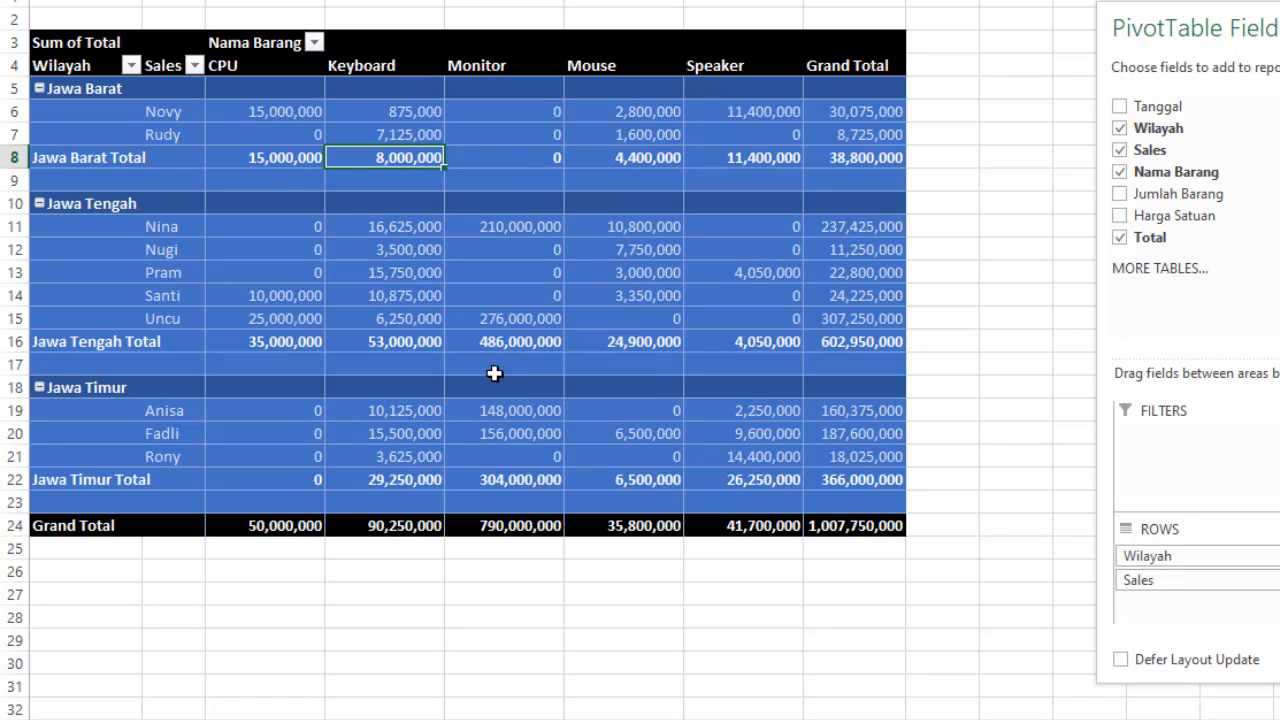
- Move the Wilayah field from the PivotTable's Rows area to the Filters area
{"action": "key", "text": "ctrl+a"}
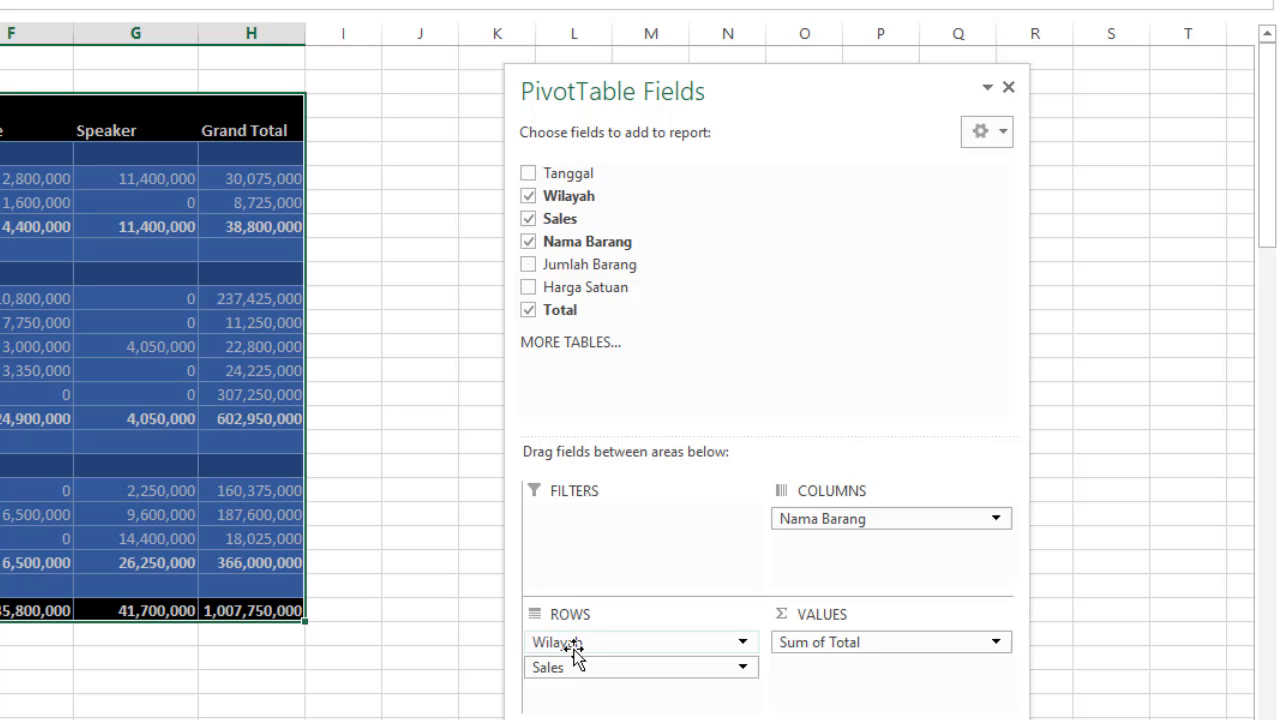
{"action": "left_click_drag", "start_coordinate": [574, 648], "coordinate": [575, 647]}
{"action": "left_click_drag", "start_coordinate": [578, 645], "coordinate": [578, 645]}
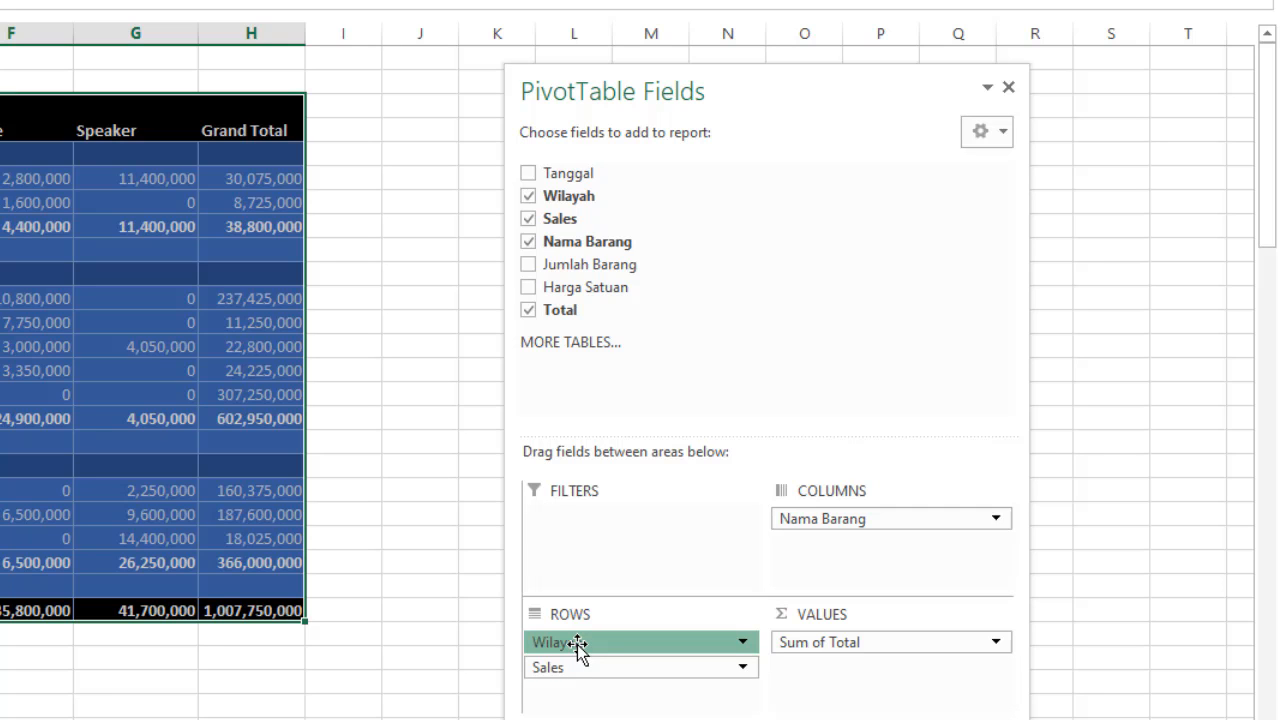
{"action": "left_click_drag", "start_coordinate": [577, 644], "coordinate": [567, 523]}
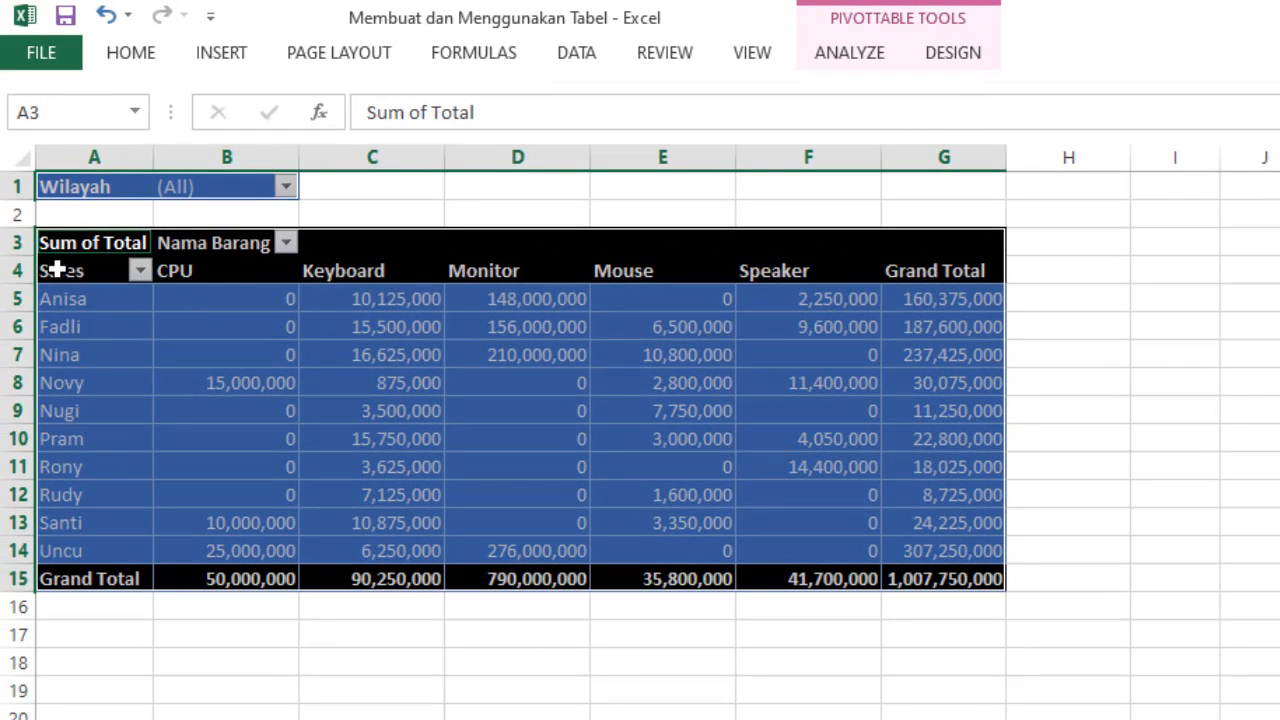
- Filter the PivotTable by Wilayah to Jawa Tengah only
{"action": "mouse_move", "coordinate": [222, 288]}
{"action": "left_click", "coordinate": [286, 187]}
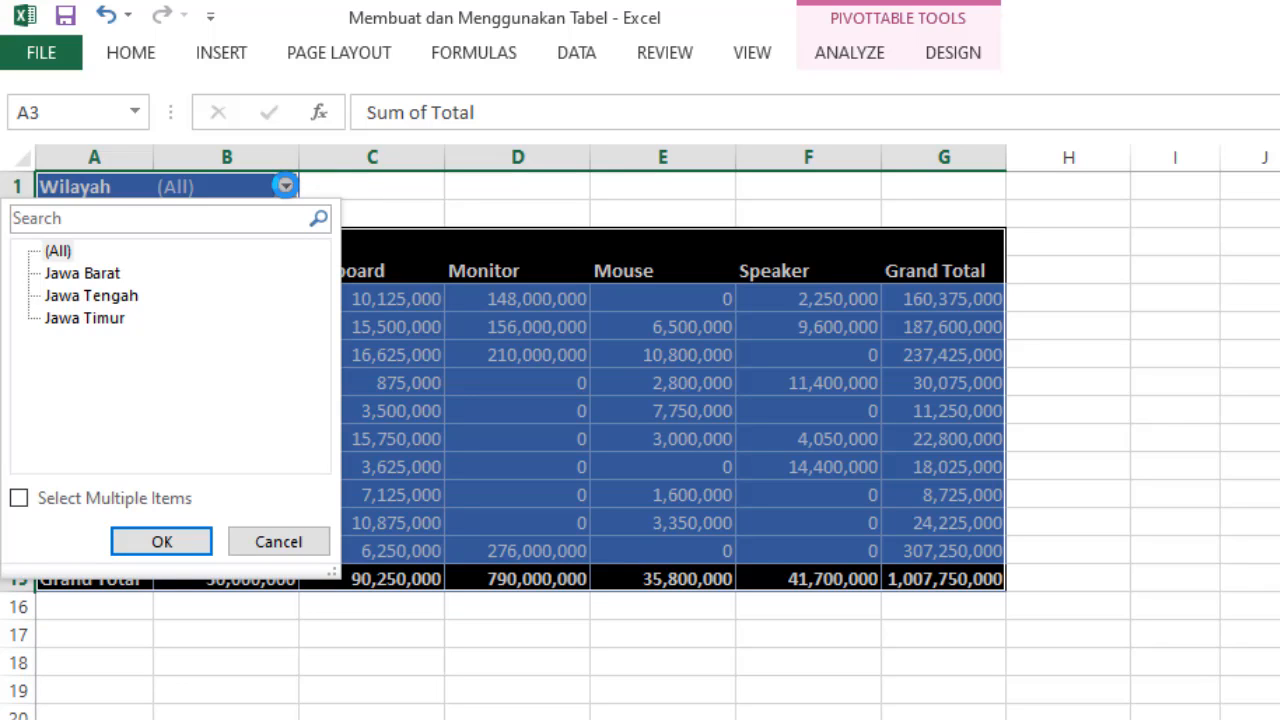
{"action": "left_click", "coordinate": [87, 297]}
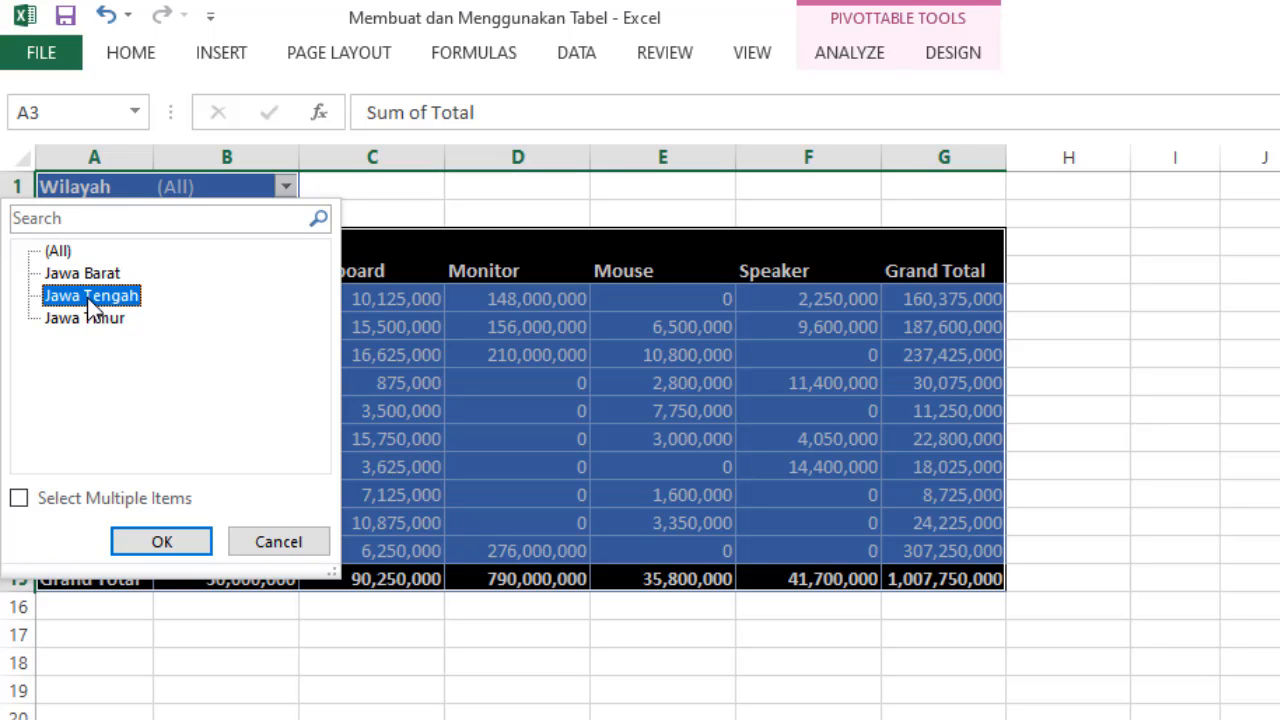
{"action": "left_click", "coordinate": [160, 542]}
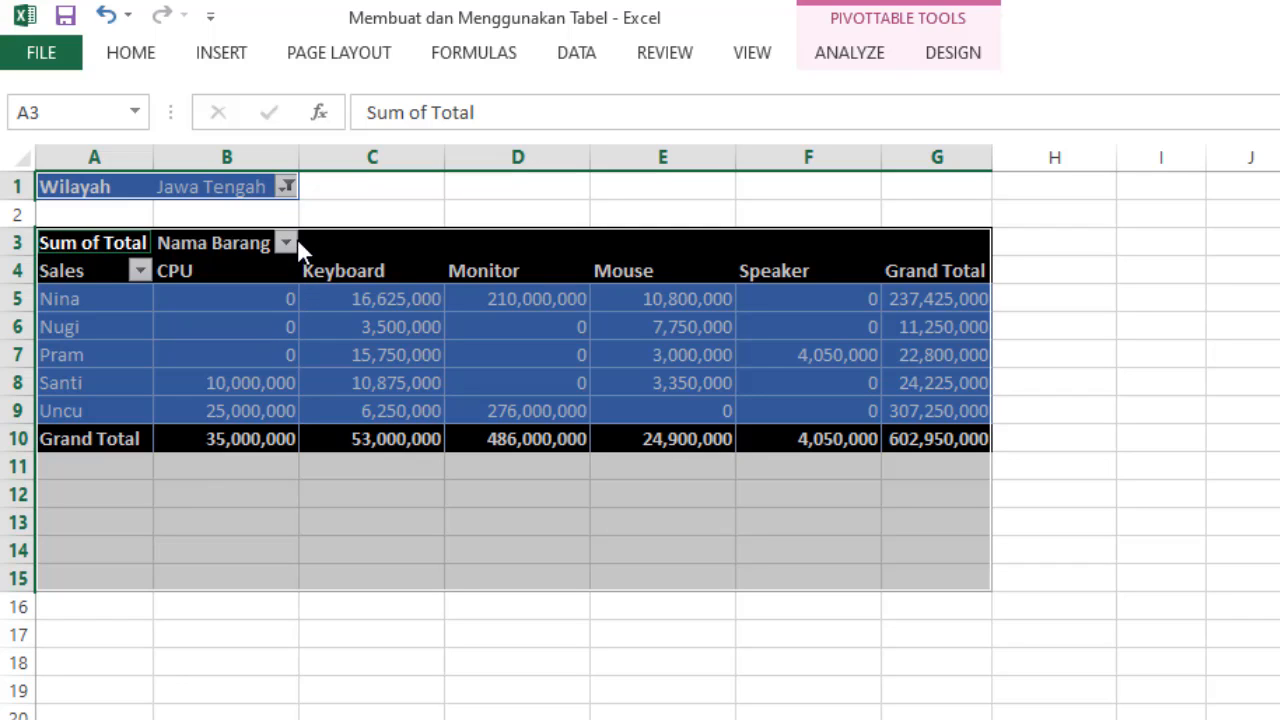
- Allow multiple items in the Wilayah report filter and include only Jawa Barat and Jawa Timur
{"action": "left_click", "coordinate": [286, 188]}
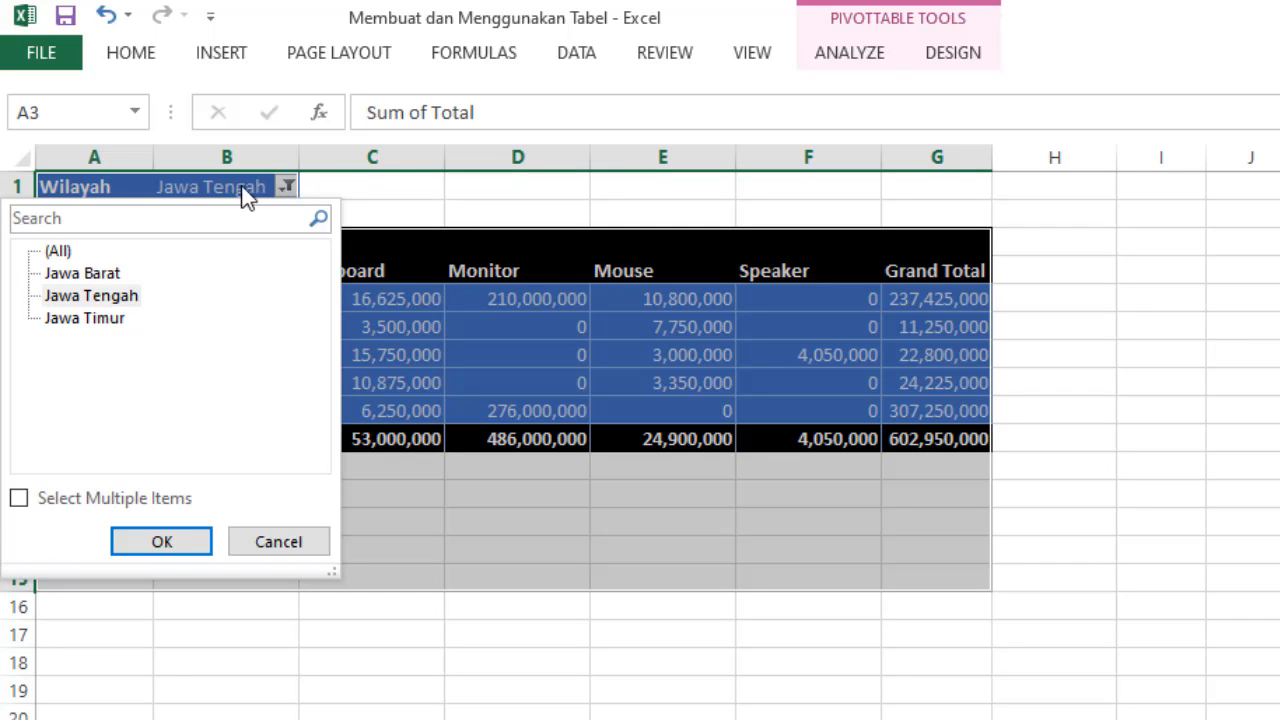
{"action": "left_click", "coordinate": [19, 499]}
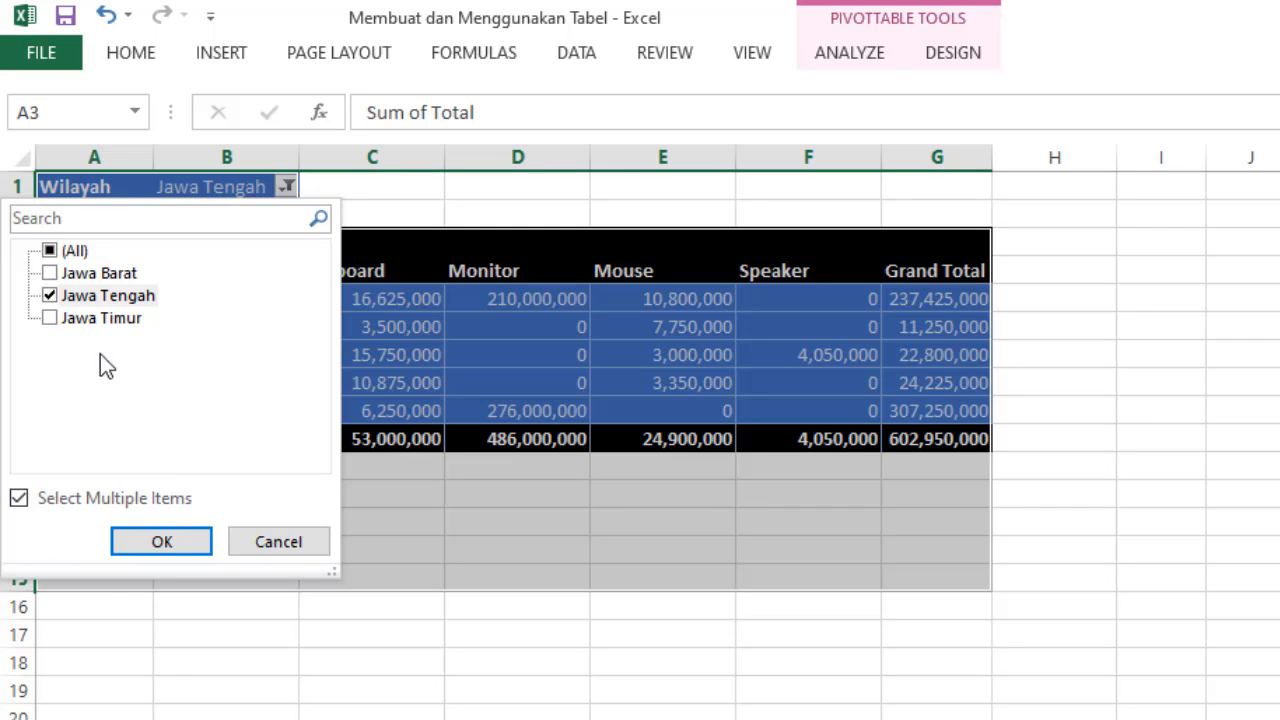
{"action": "left_click", "coordinate": [49, 273]}
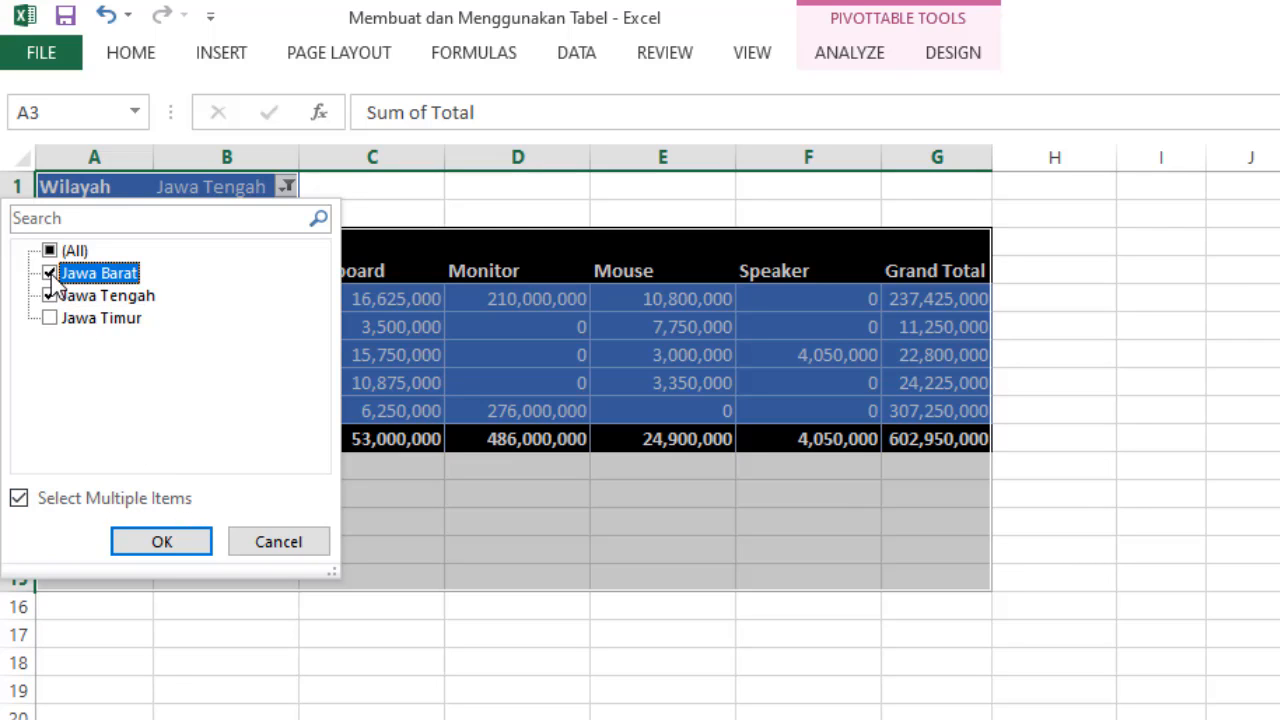
{"action": "left_click", "coordinate": [49, 318]}
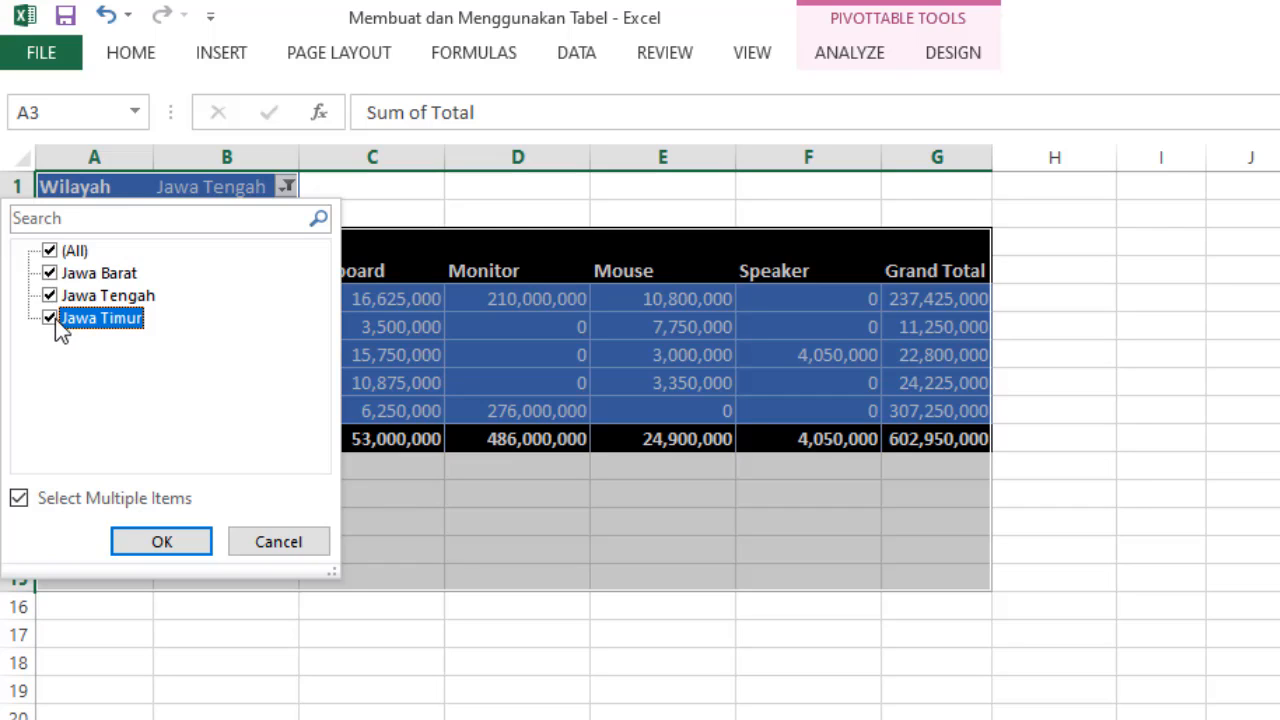
{"action": "left_click", "coordinate": [50, 296]}
{"action": "left_click", "coordinate": [50, 296]}
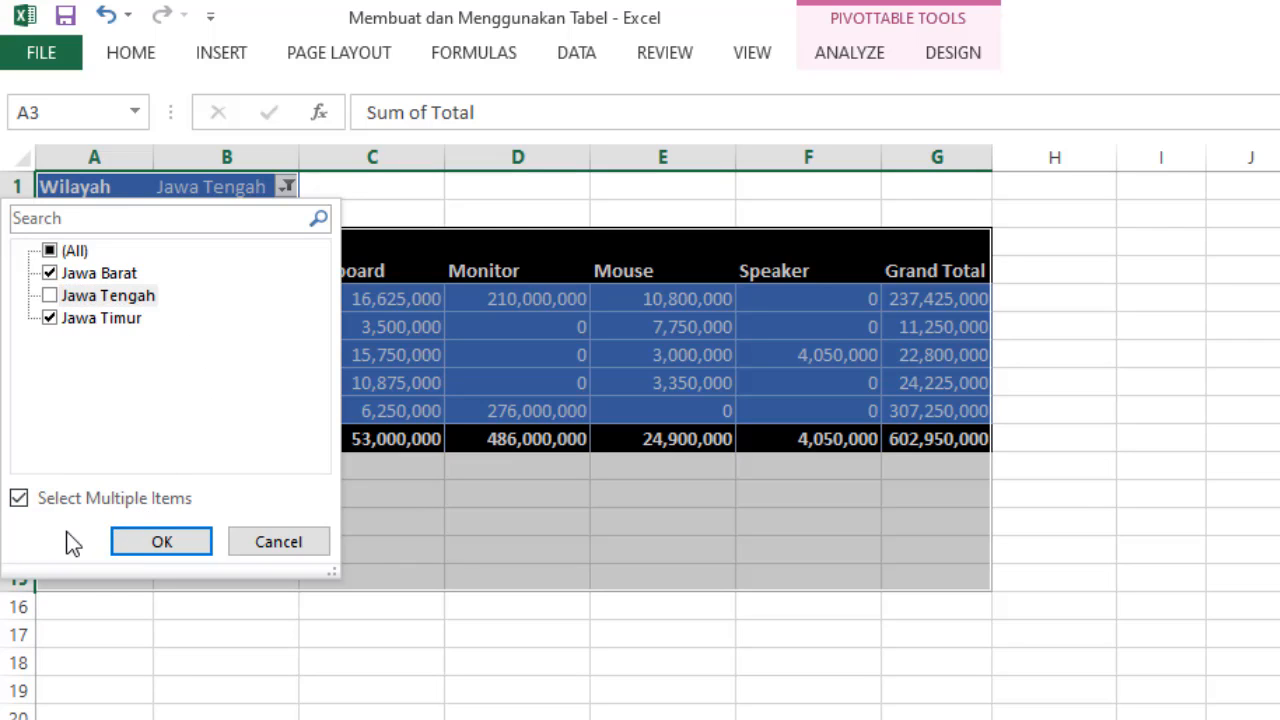
{"action": "left_click", "coordinate": [161, 543]}
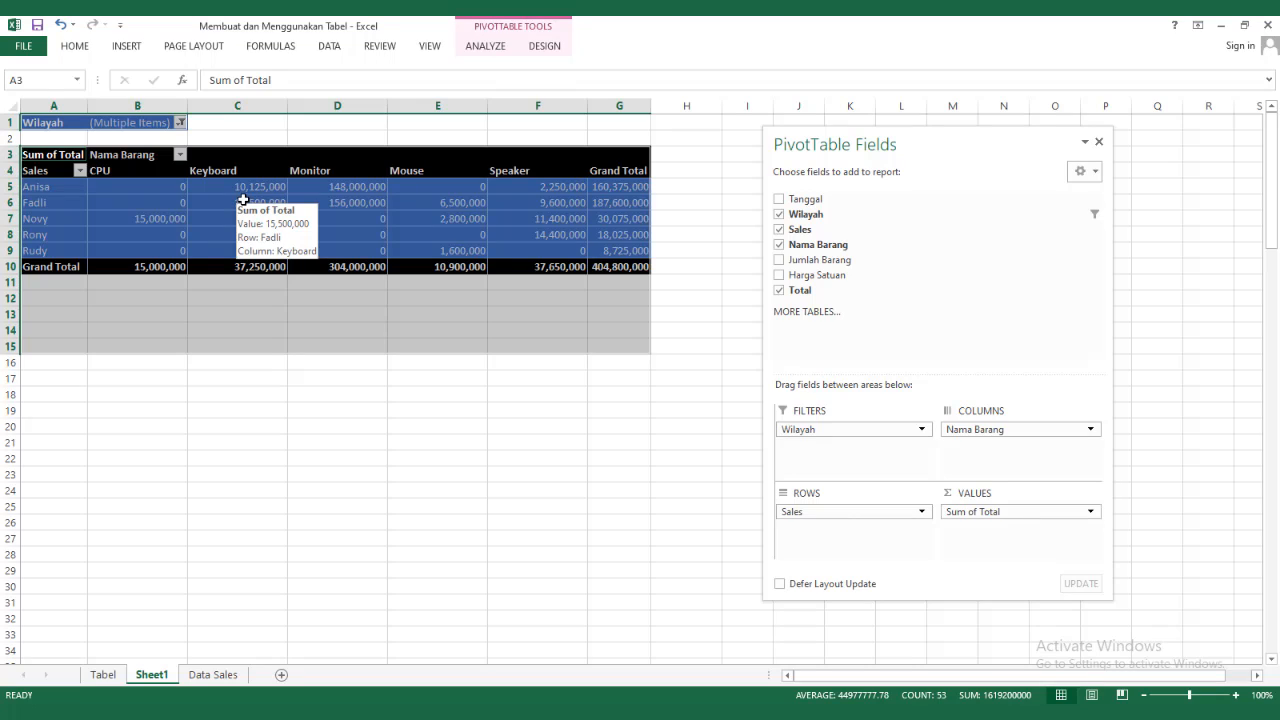
- Include all regions in the Wilayah filter again and move the Wilayah field back to Rows above Sales
{"action": "left_click", "coordinate": [180, 122]}
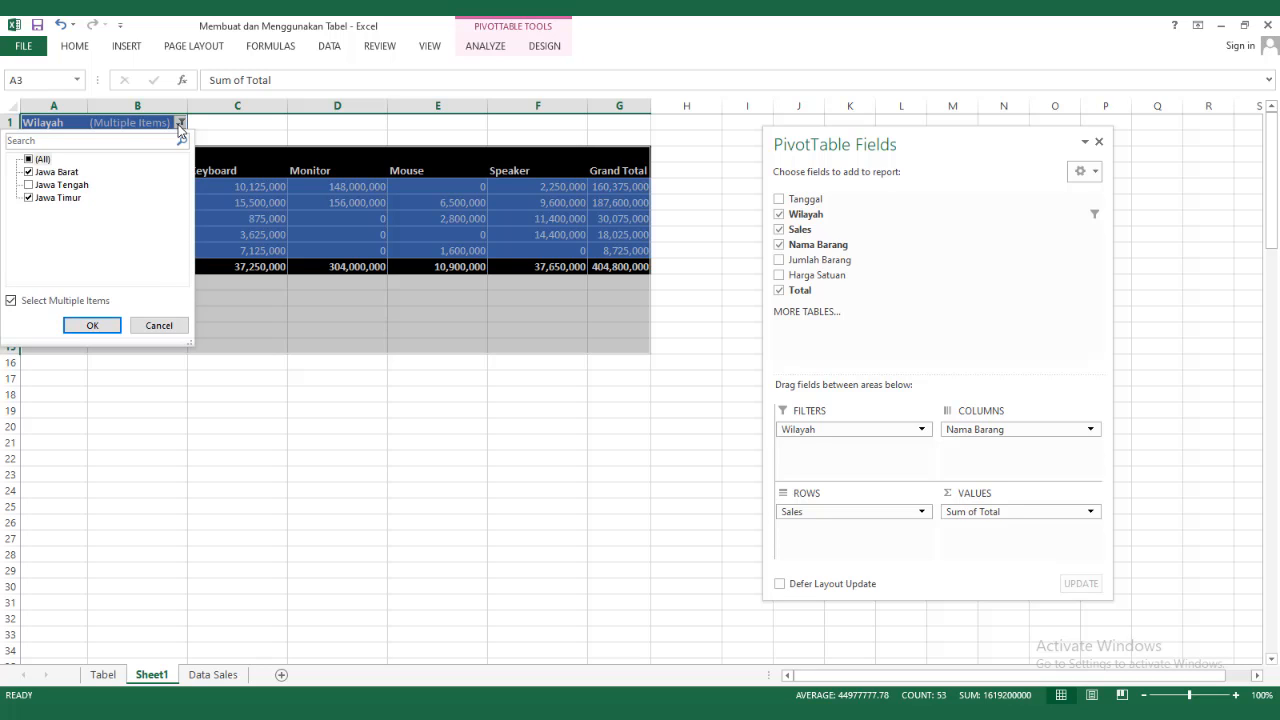
{"action": "left_click", "coordinate": [28, 197]}
{"action": "left_click", "coordinate": [28, 185]}
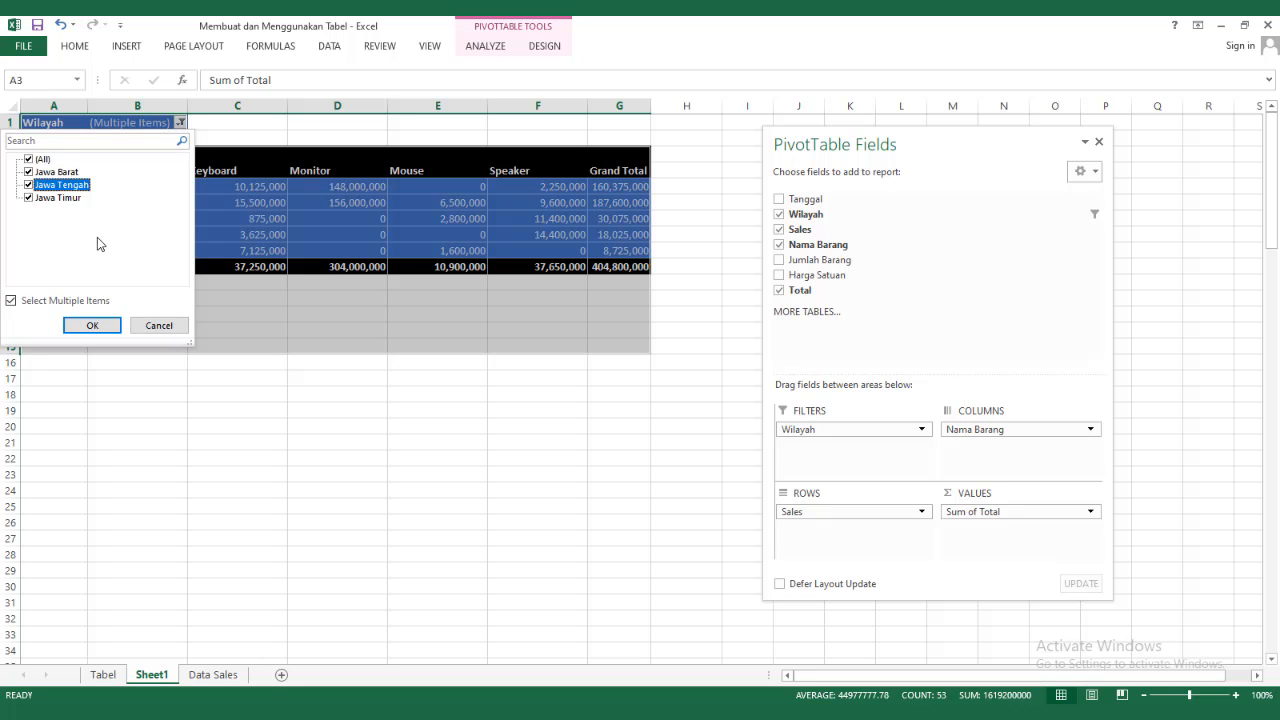
{"action": "left_click", "coordinate": [88, 324]}
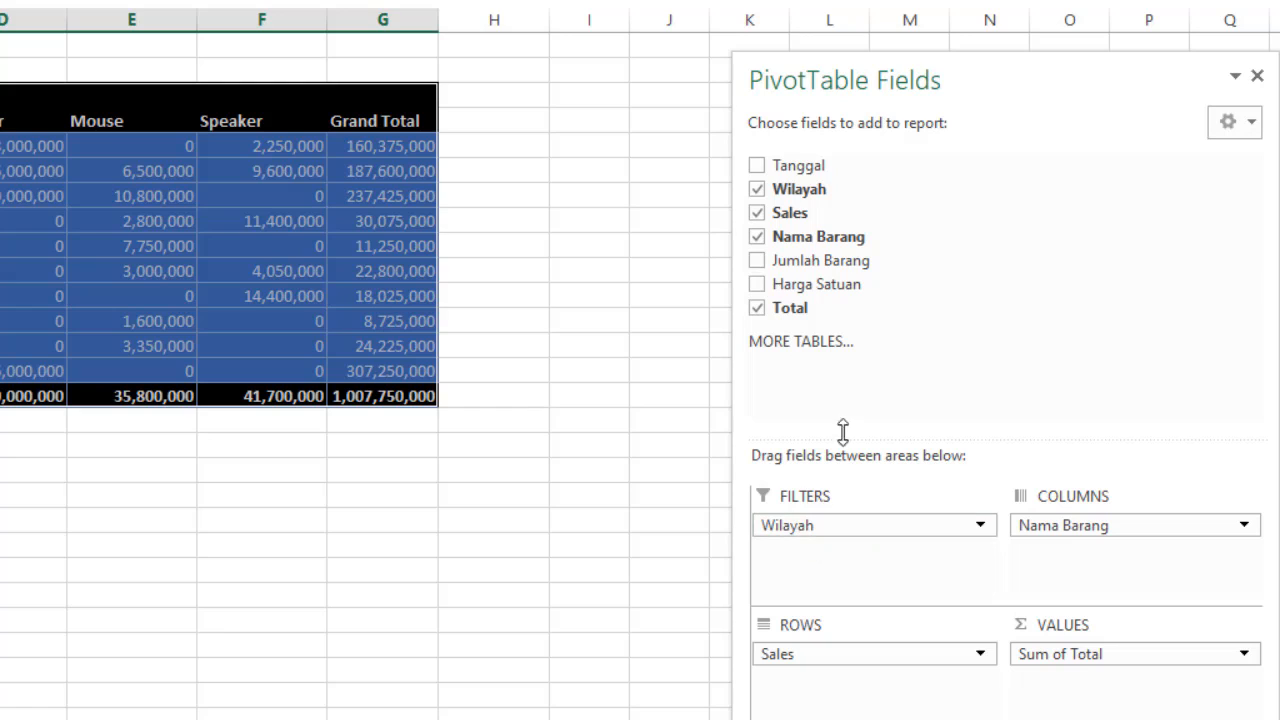
{"action": "left_click", "coordinate": [789, 528]}
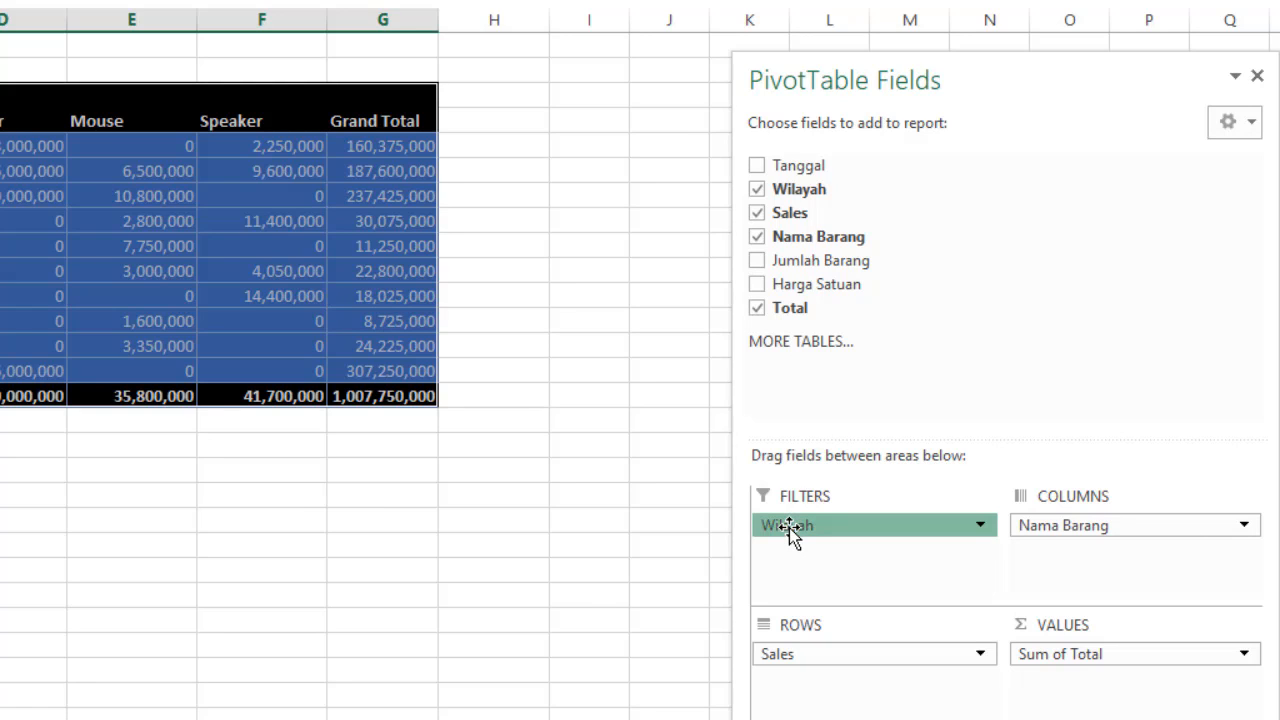
{"action": "left_click_drag", "start_coordinate": [789, 528], "coordinate": [790, 660]}
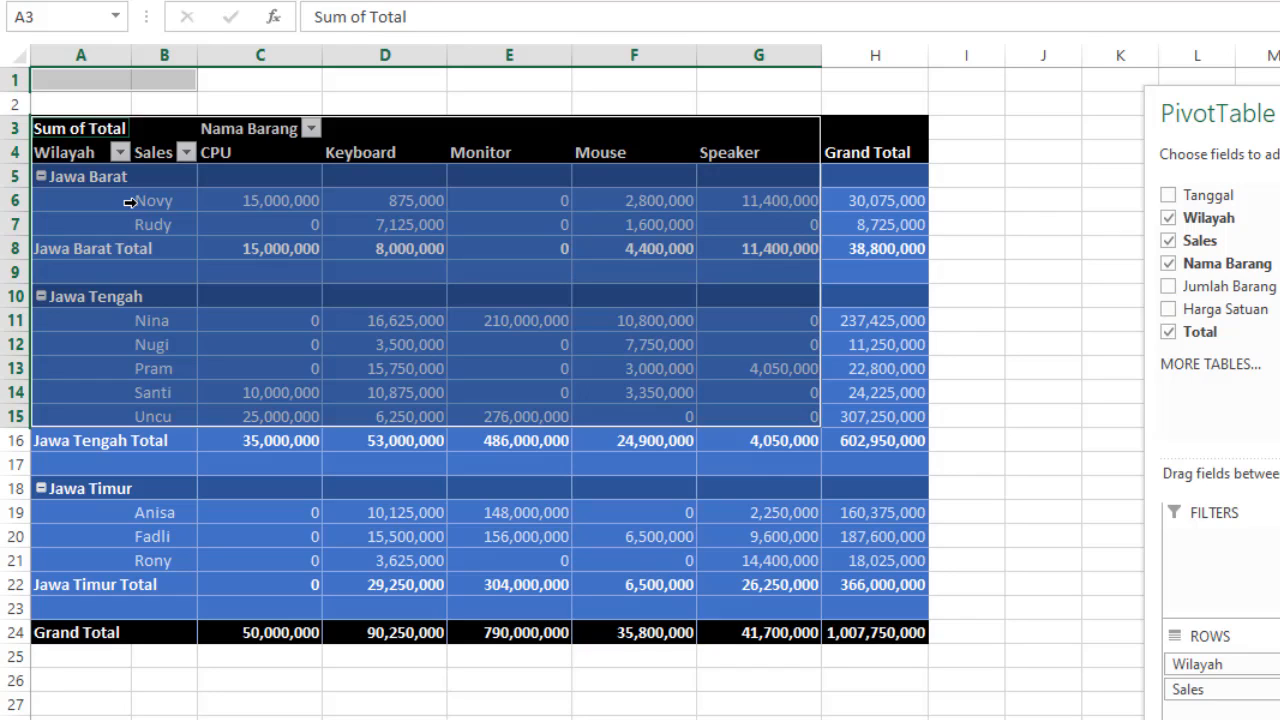
- Add the Tanggal field to Rows below Sales and group its dates by Months and Years
{"action": "mouse_move", "coordinate": [420, 379]}
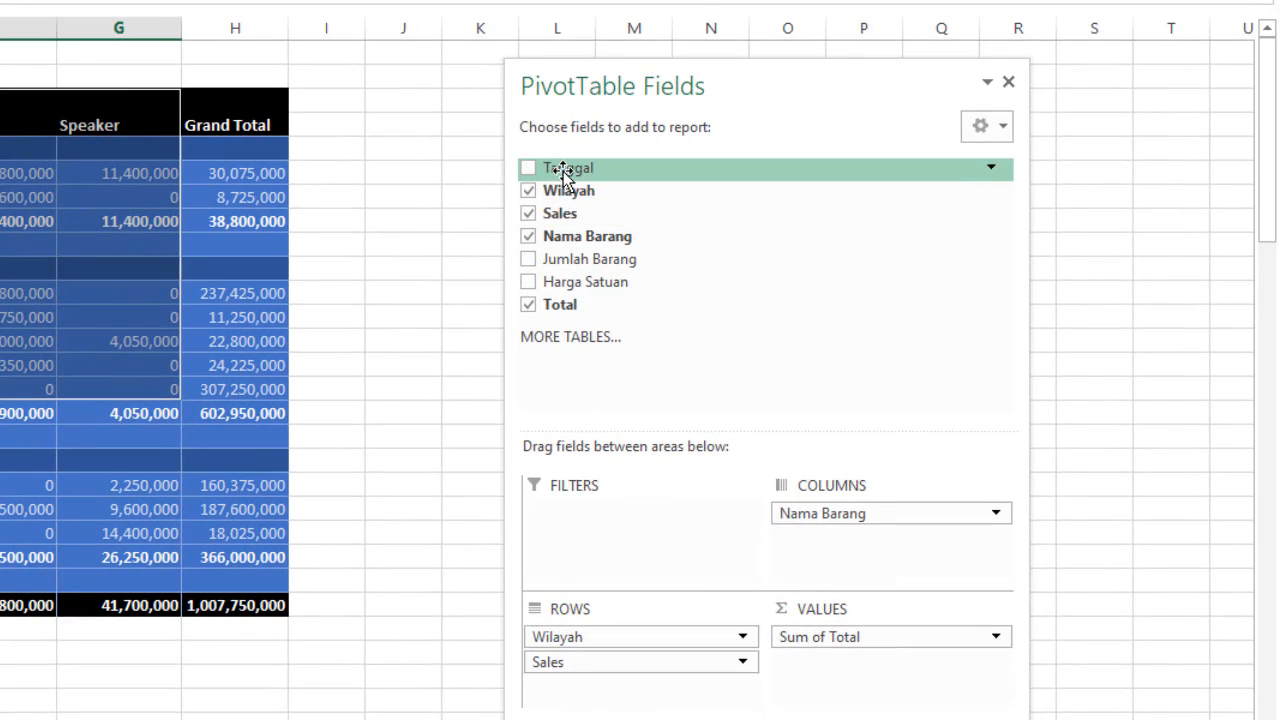
{"action": "left_click_drag", "start_coordinate": [563, 175], "coordinate": [560, 694]}
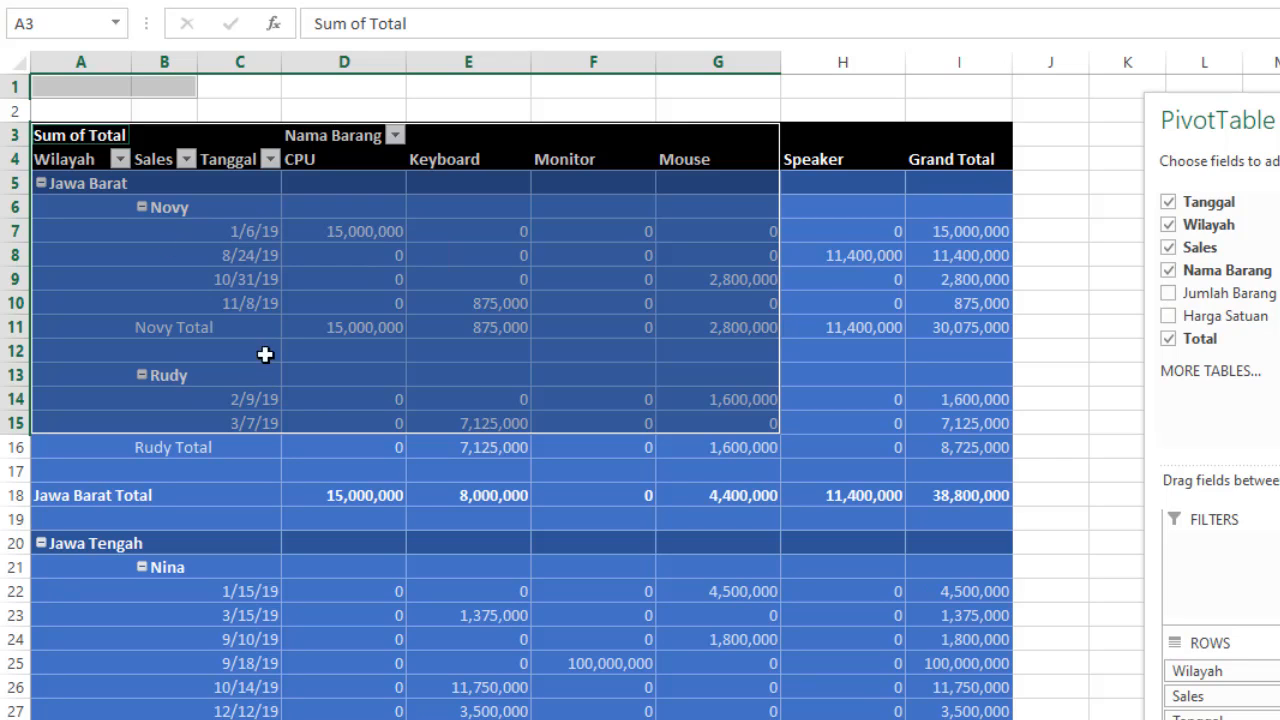
{"action": "left_click", "coordinate": [239, 231]}
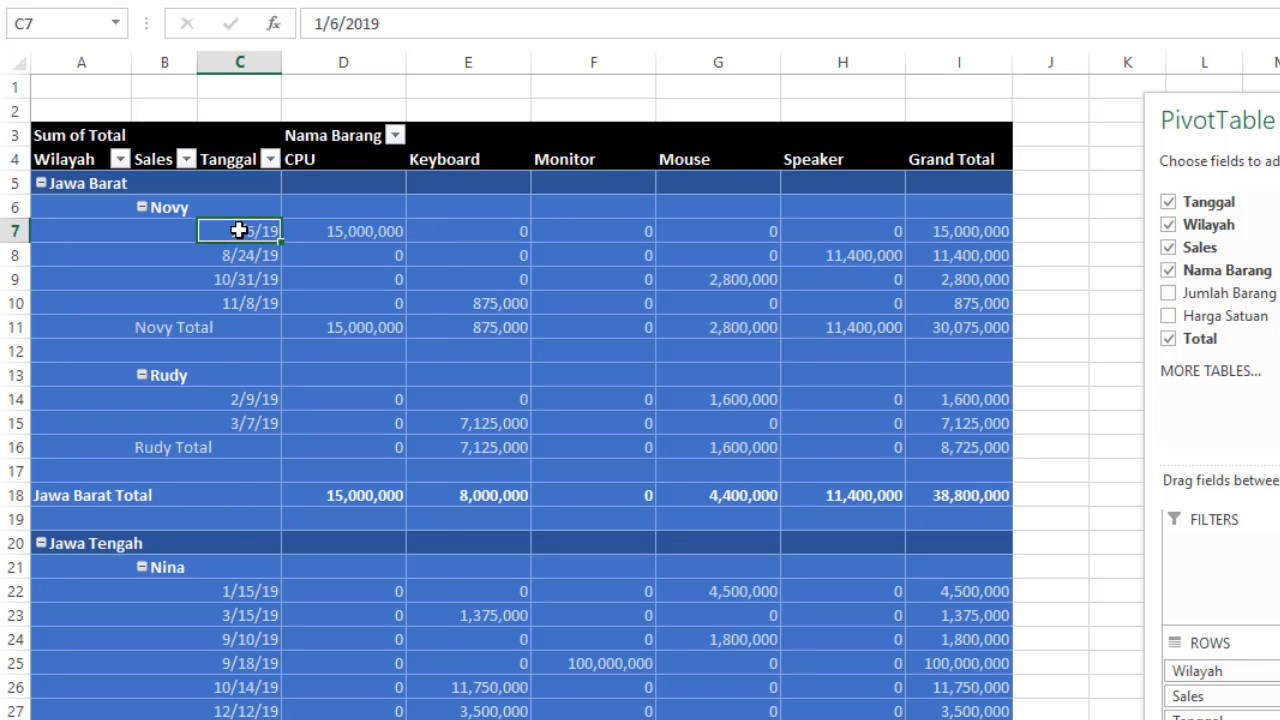
{"action": "right_click", "coordinate": [240, 232]}
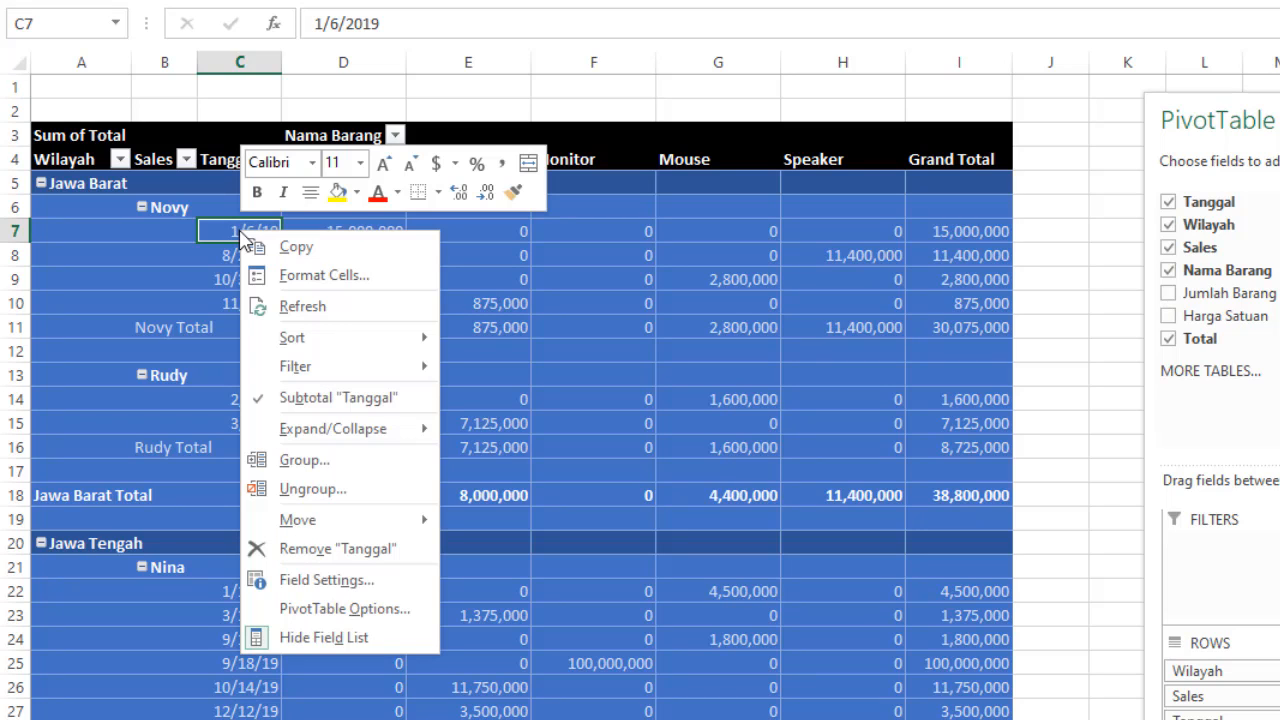
{"action": "left_click", "coordinate": [305, 461]}
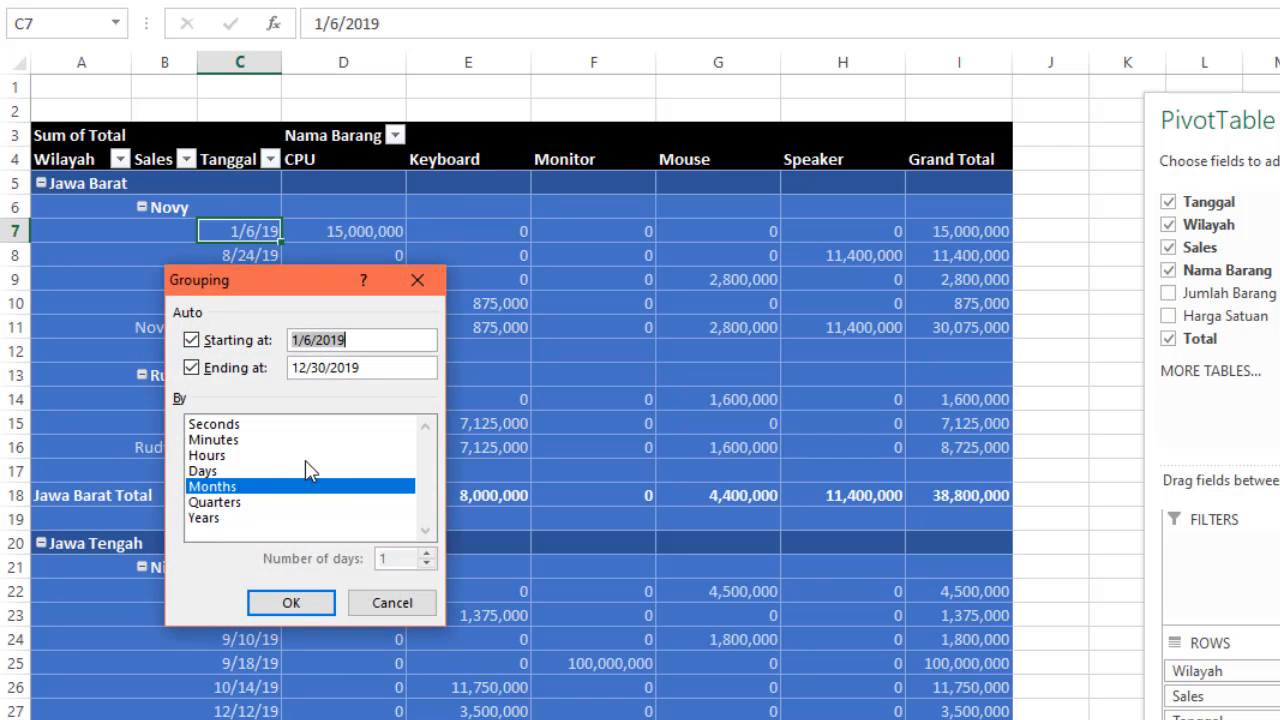
{"action": "left_click", "coordinate": [203, 518]}
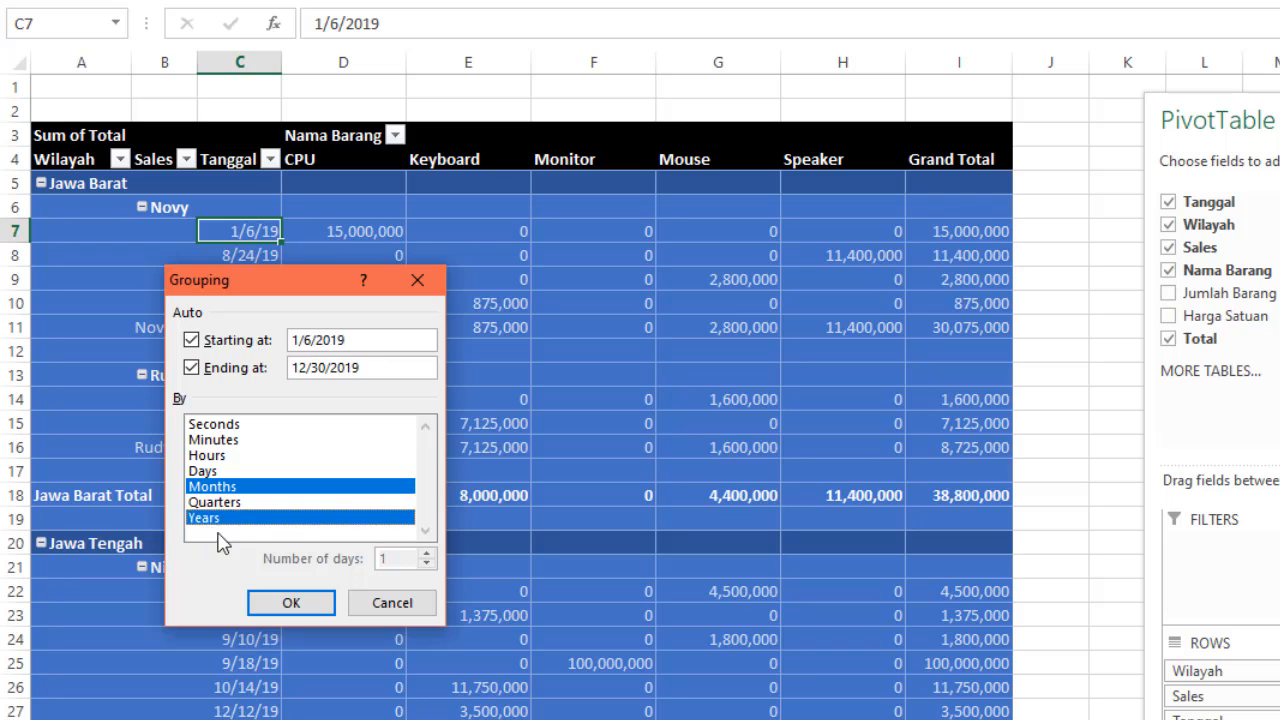
{"action": "left_click", "coordinate": [292, 605]}
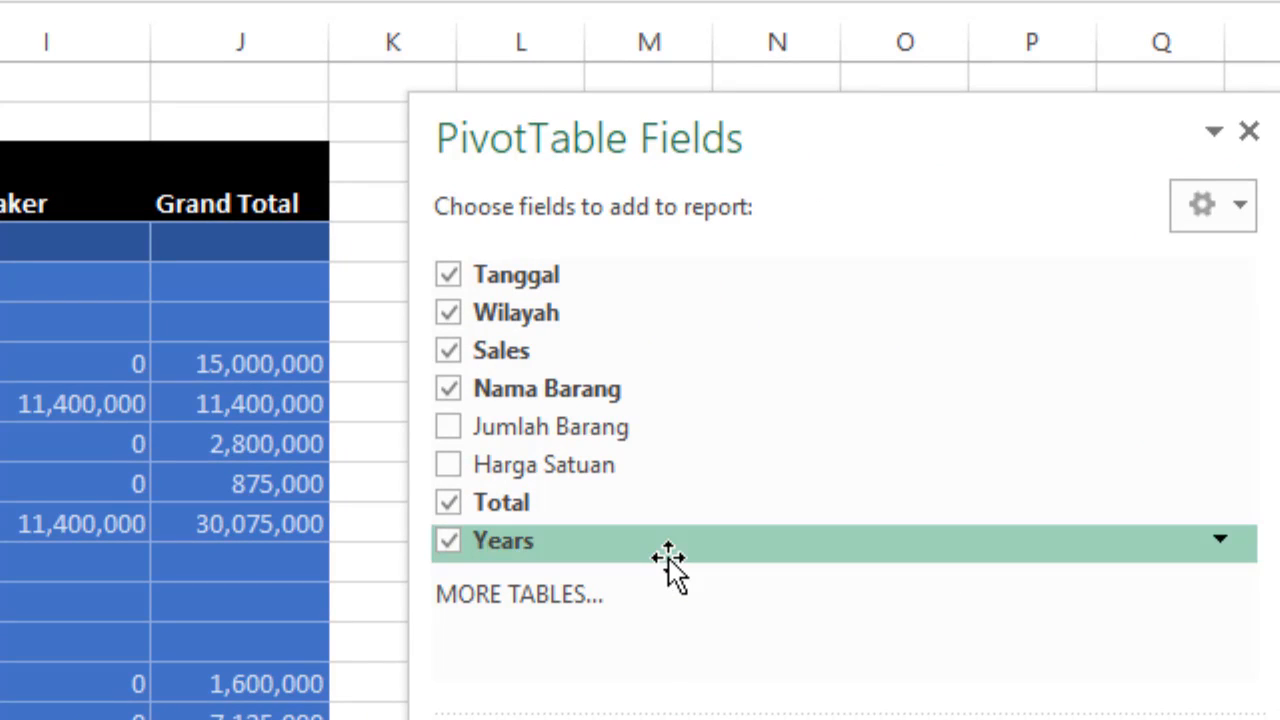
- Remove the Tanggal and Years fields from the PivotTable
{"action": "left_click", "coordinate": [446, 275]}
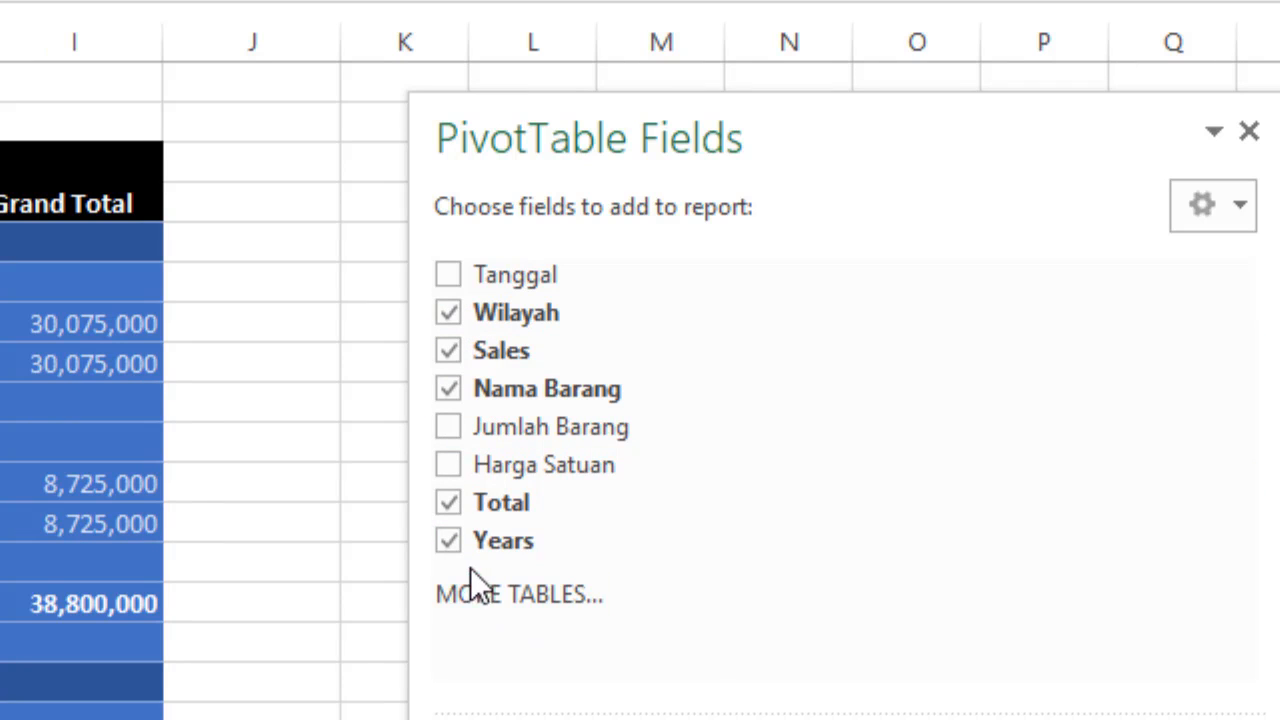
{"action": "left_click", "coordinate": [448, 541]}
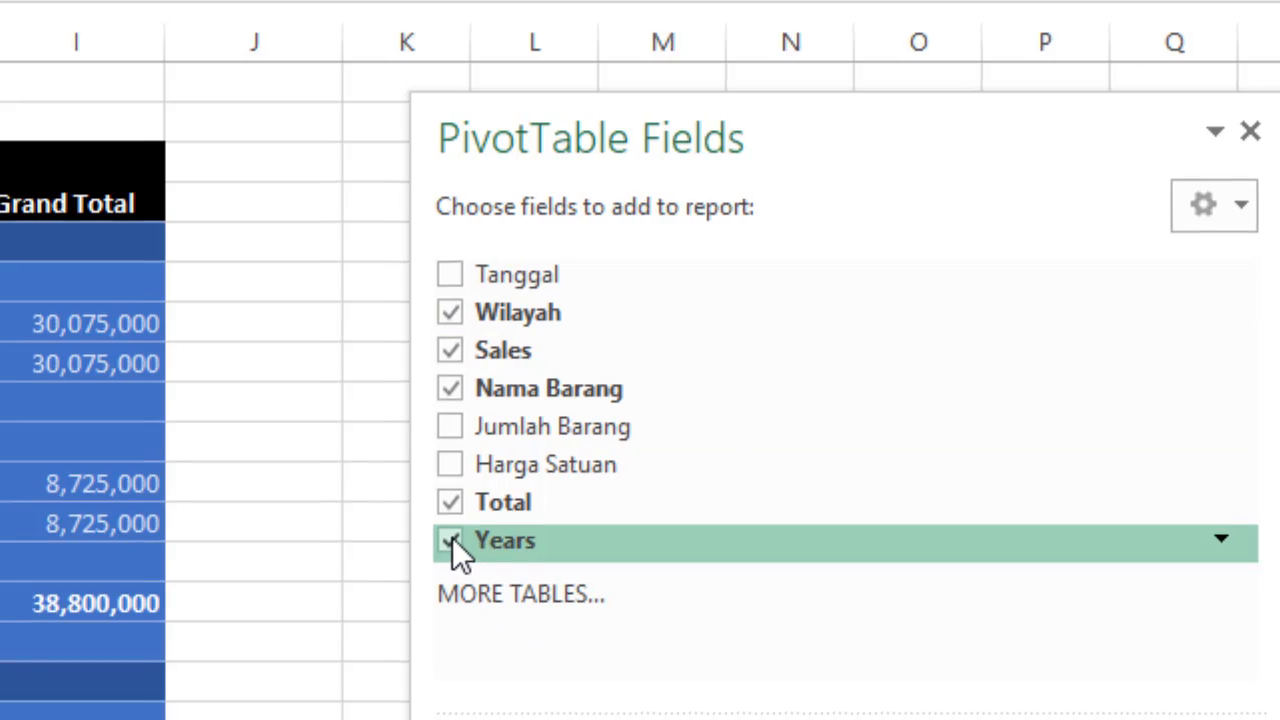